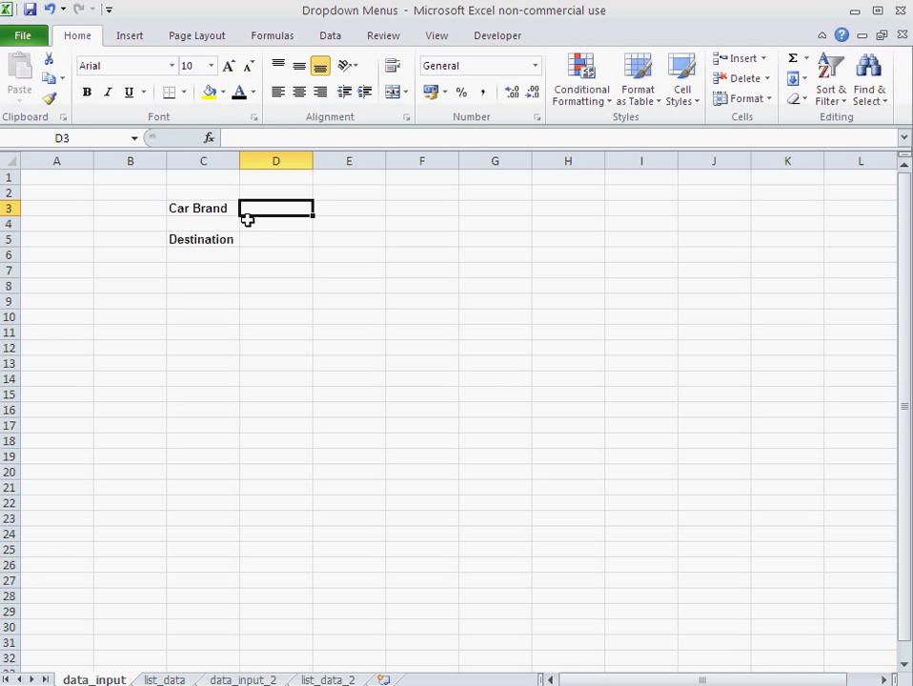
Examine the empty Car Brand input cell and the car brand and destination lists in columns A and C of the list_data sheet
click(216, 212)
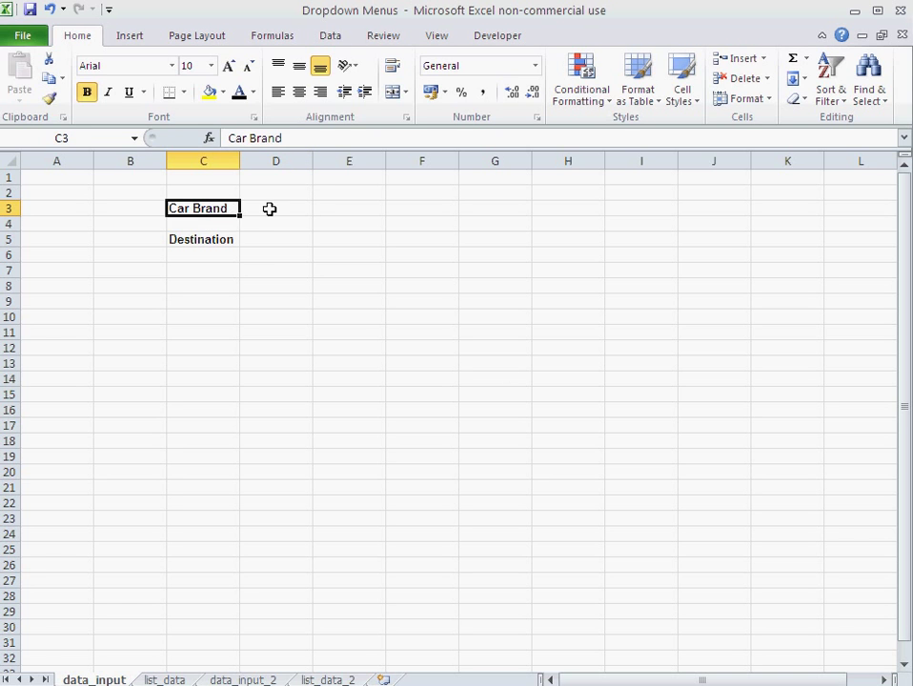
click(270, 209)
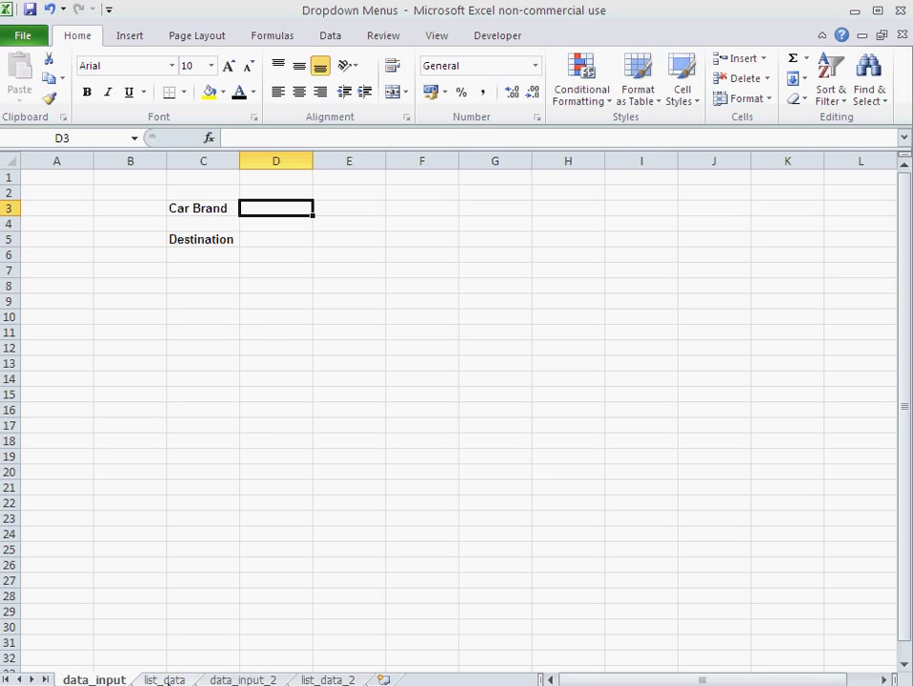
click(165, 680)
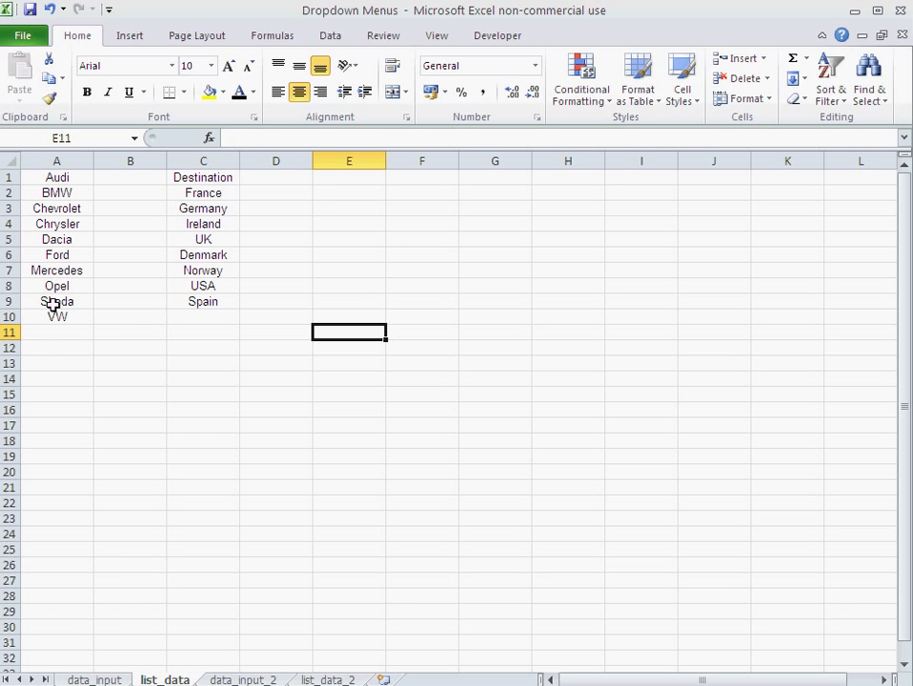
drag(58, 256, 57, 314)
click(75, 345)
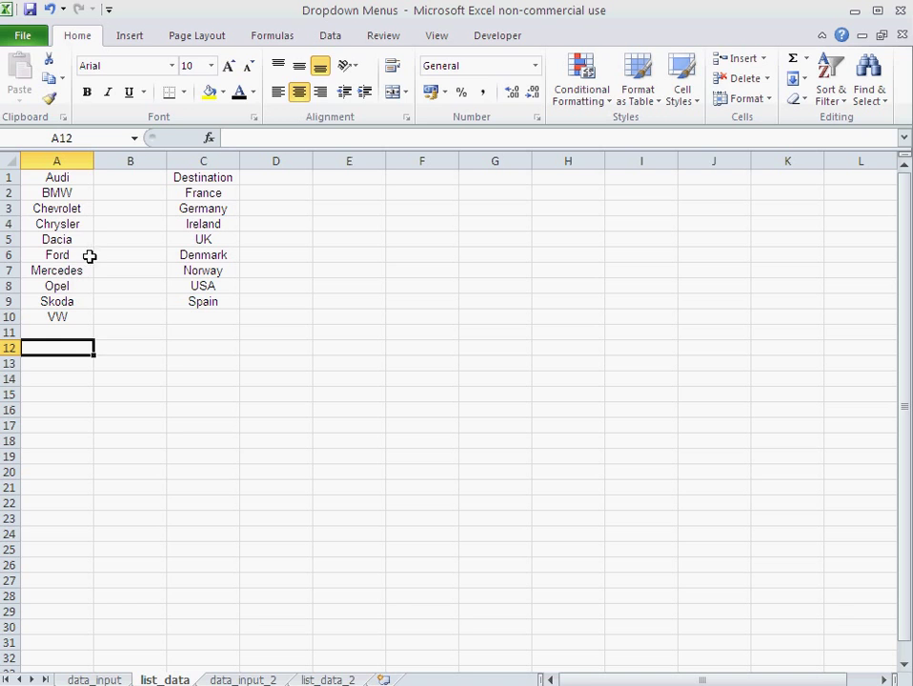
click(57, 161)
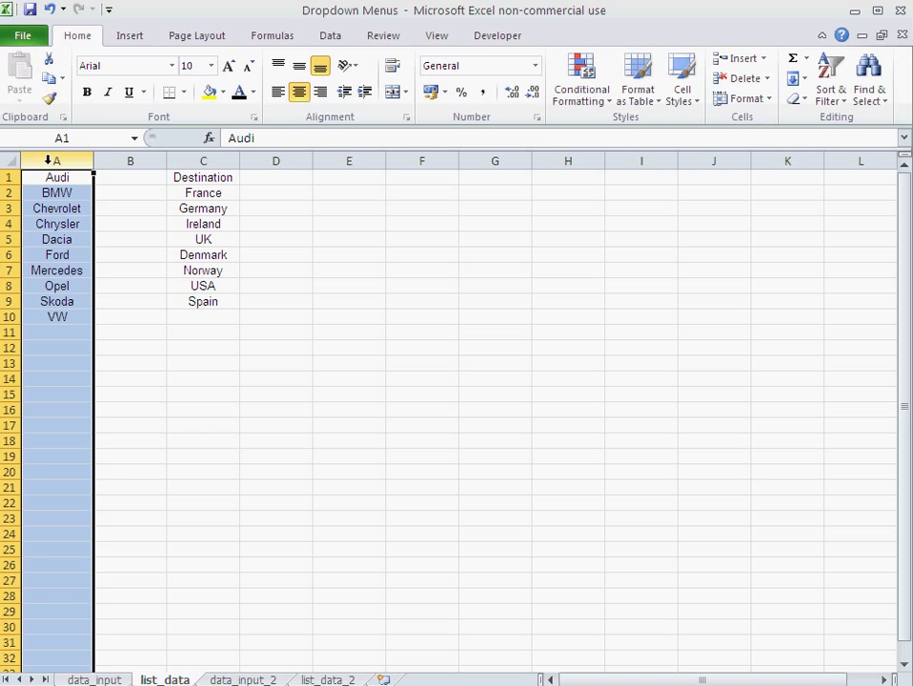
click(60, 365)
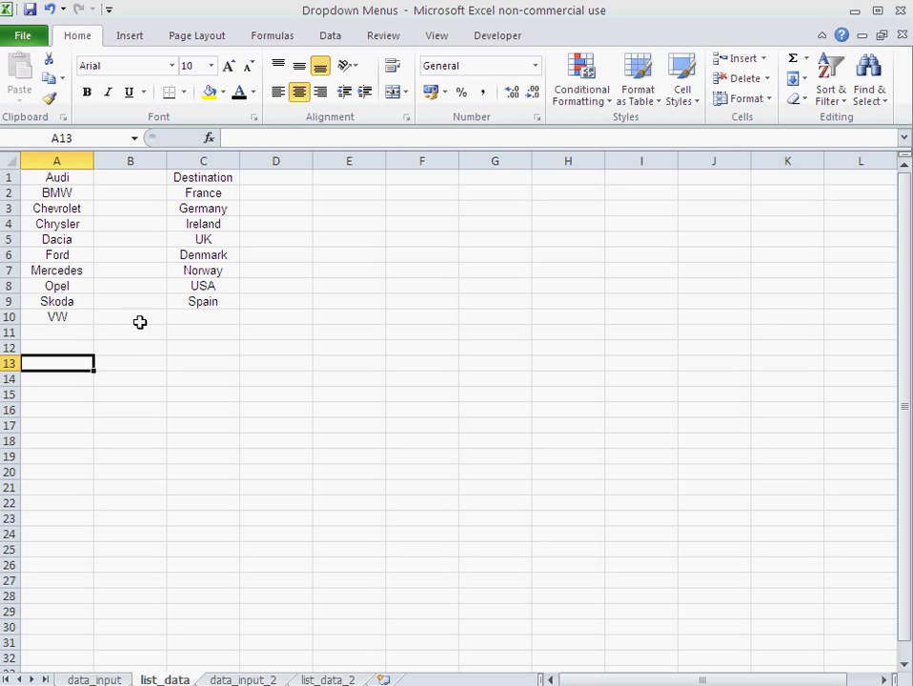
click(195, 160)
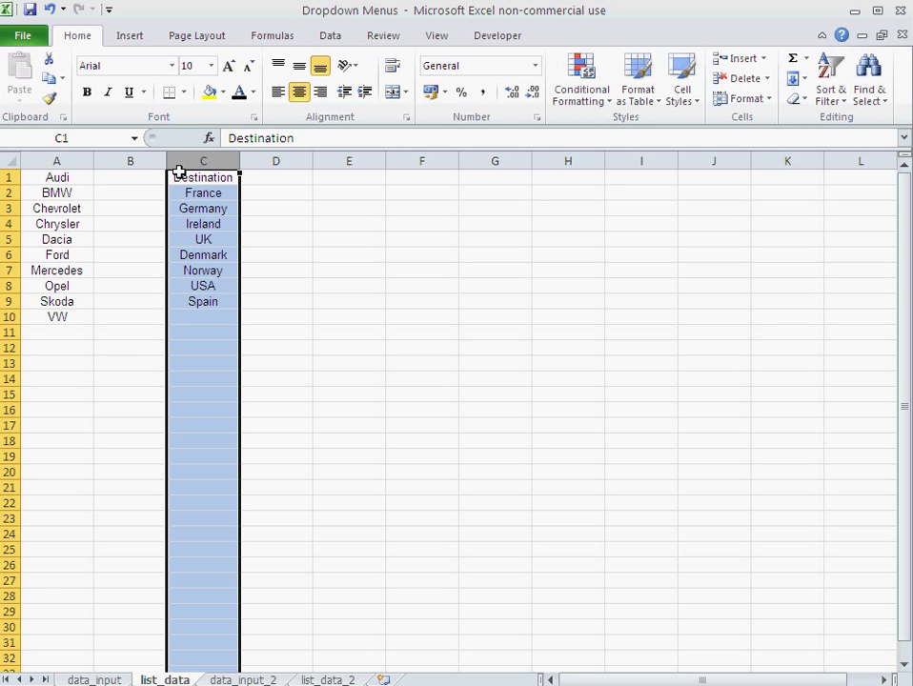
click(342, 178)
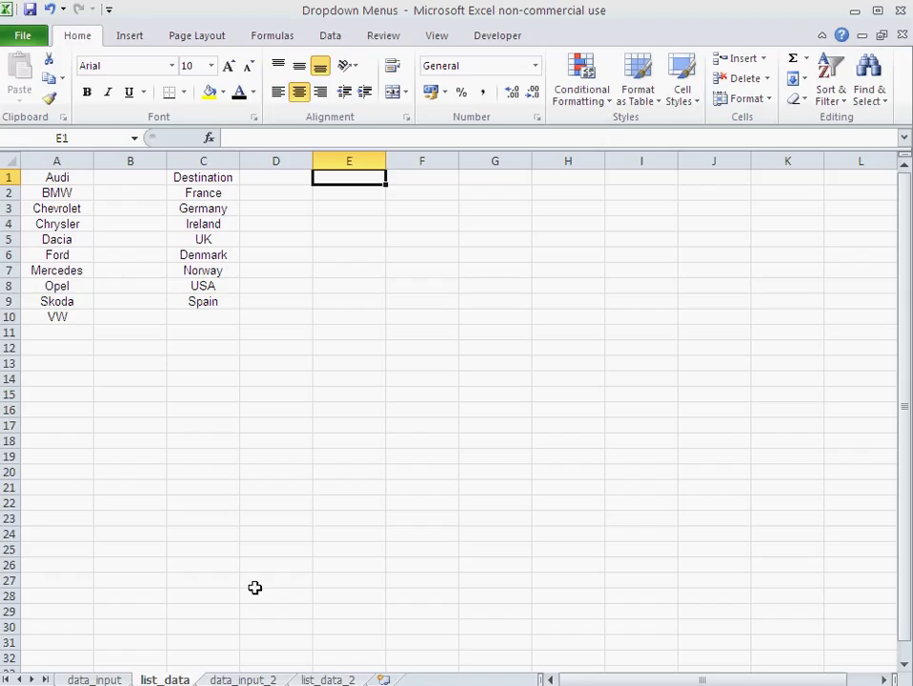
Add list data validation to the Car Brand cell D3 on data_input, using the whole column A of list_data (=list_data!$A:$A) as source
click(118, 680)
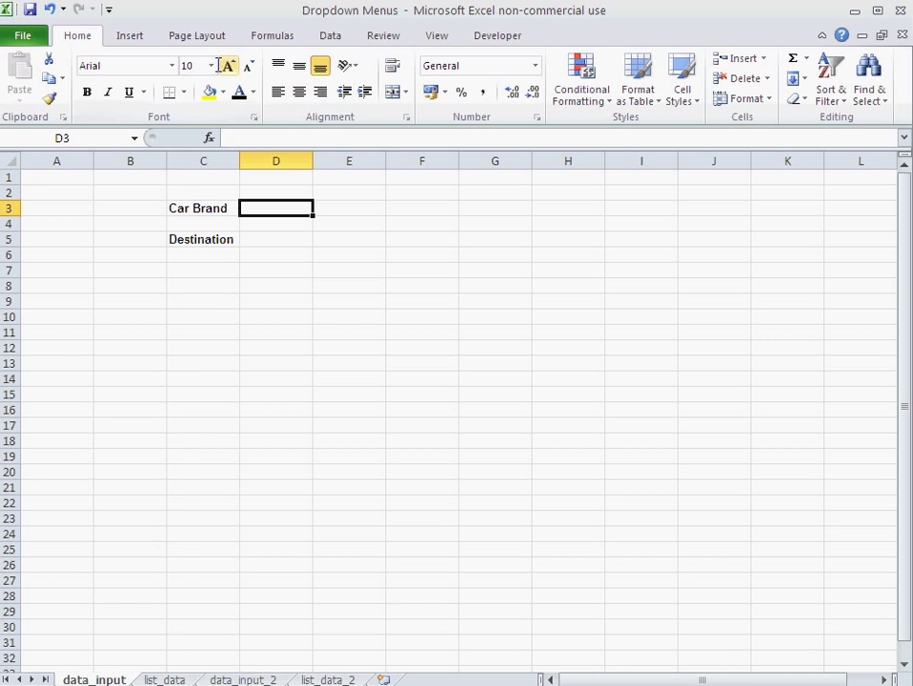
click(330, 35)
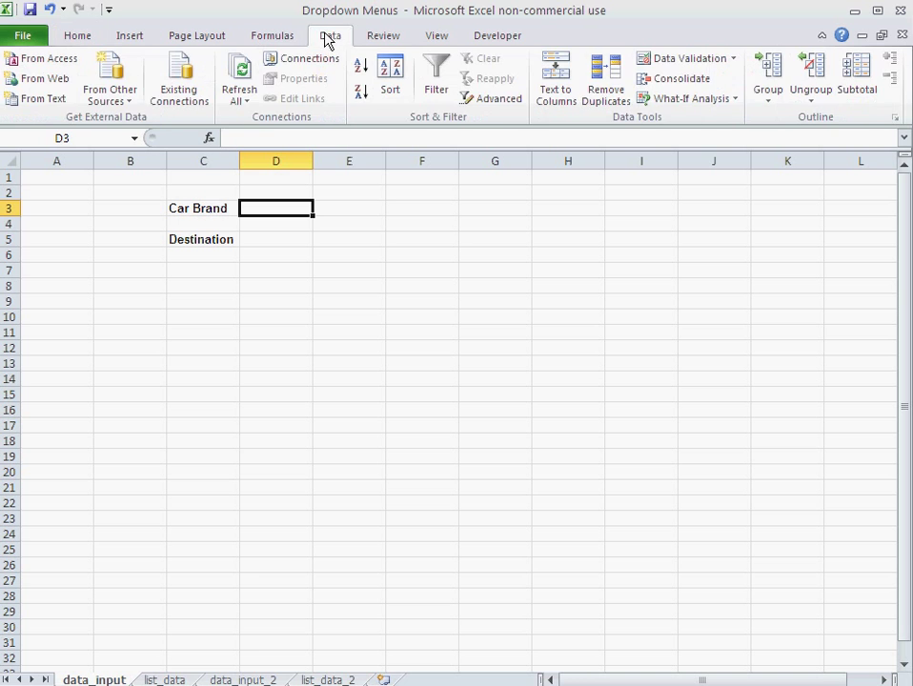
click(735, 62)
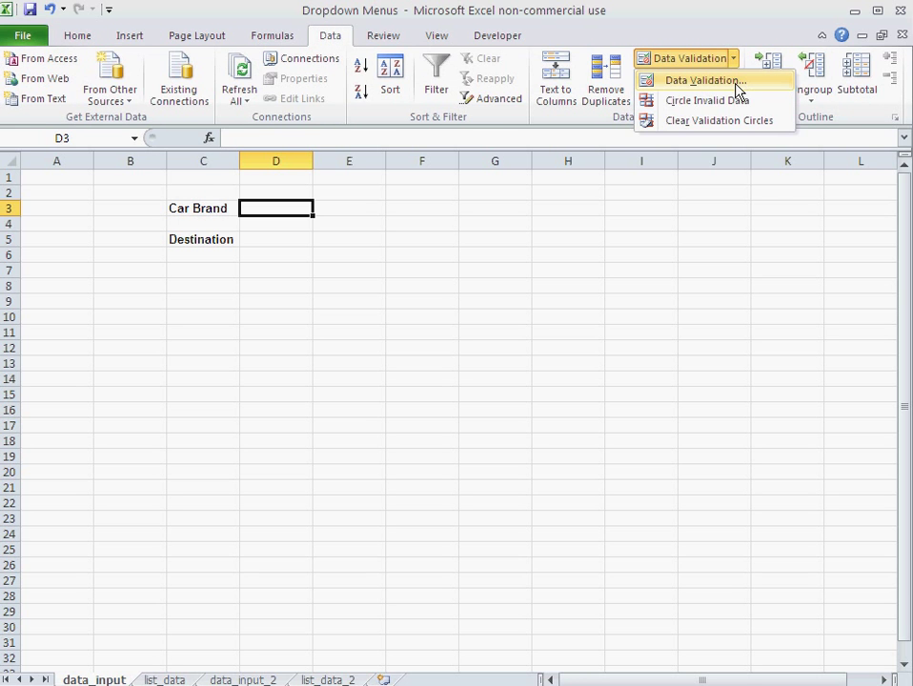
click(736, 83)
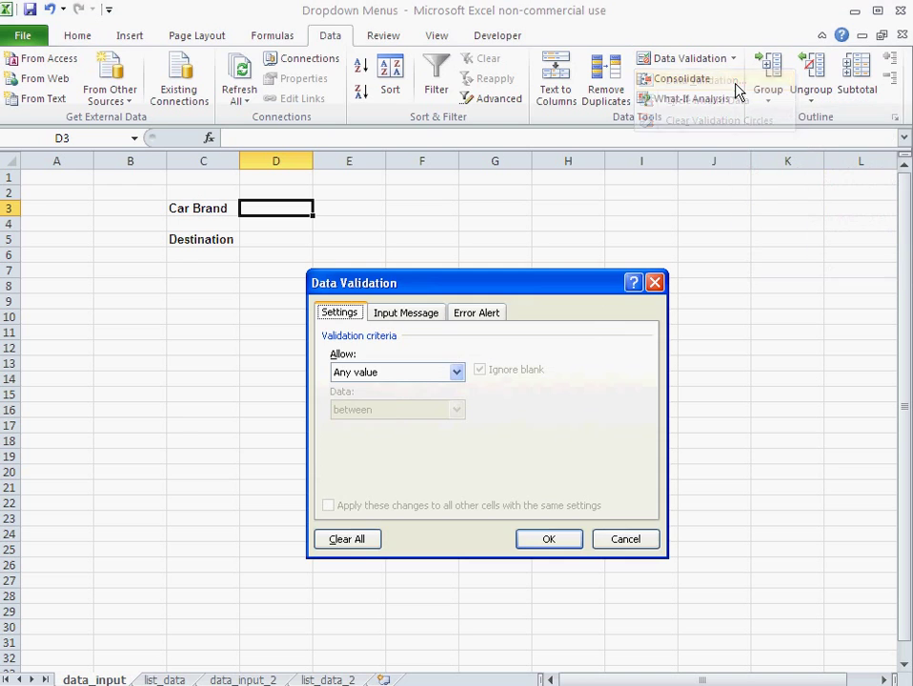
click(421, 378)
click(410, 425)
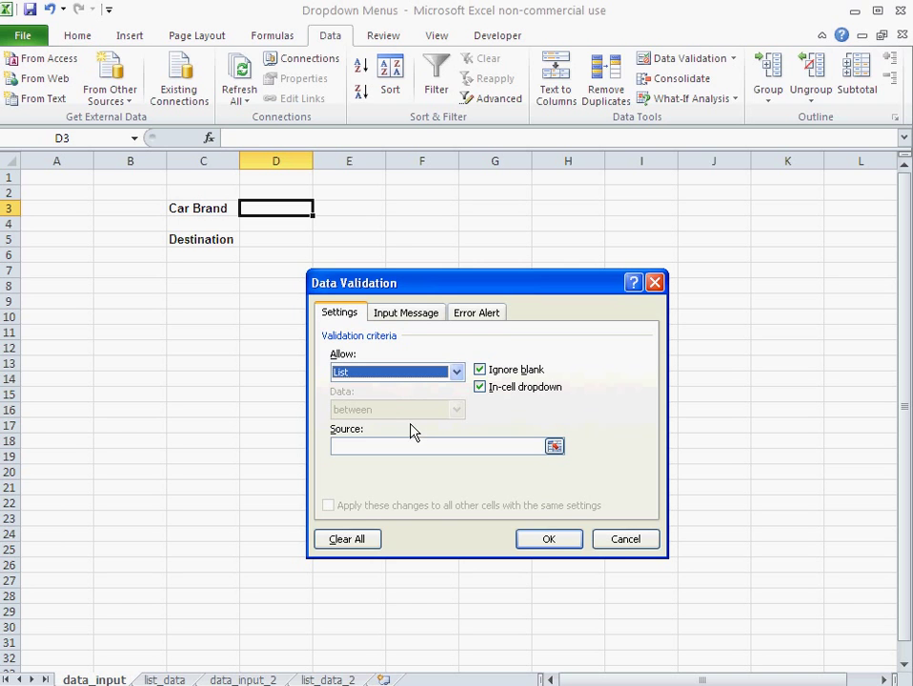
click(399, 445)
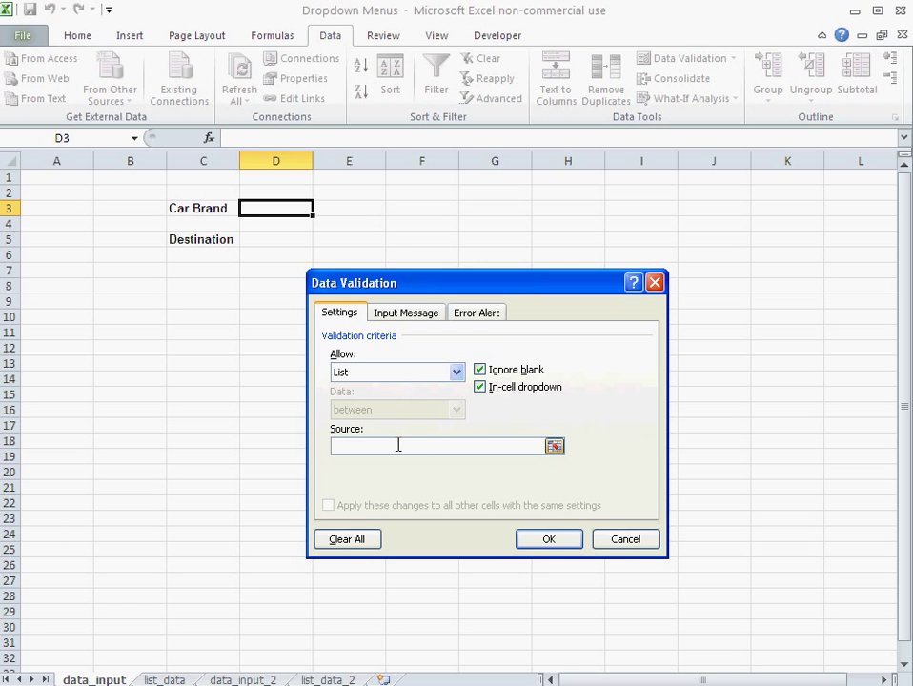
click(162, 680)
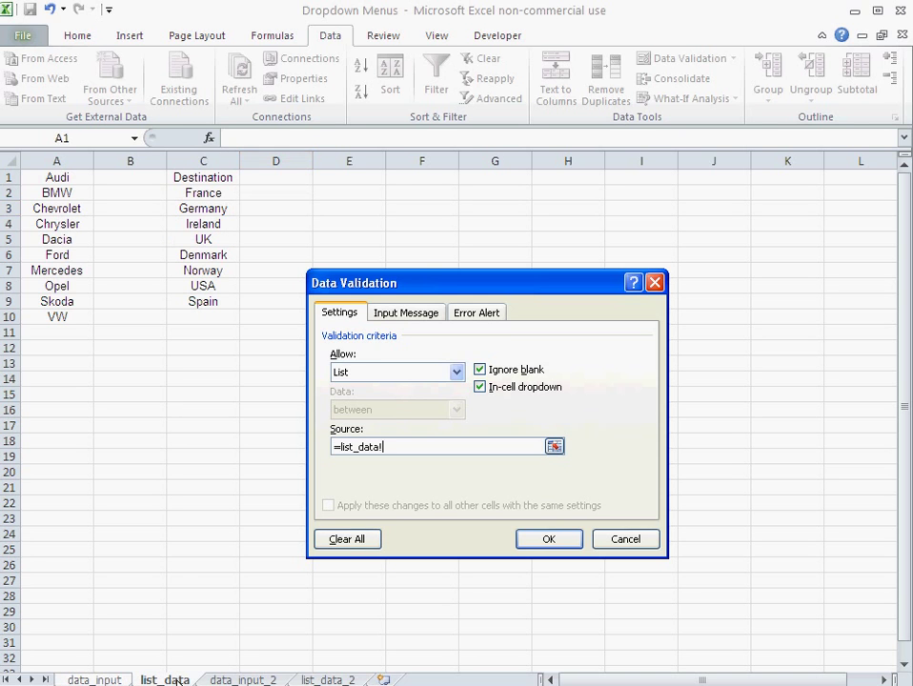
drag(59, 178, 56, 316)
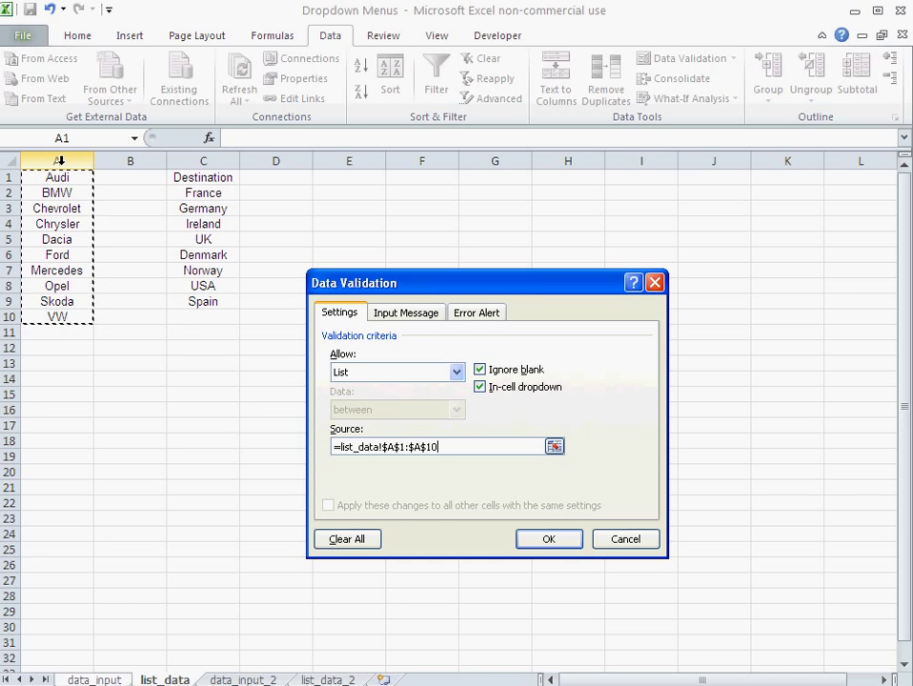
click(58, 161)
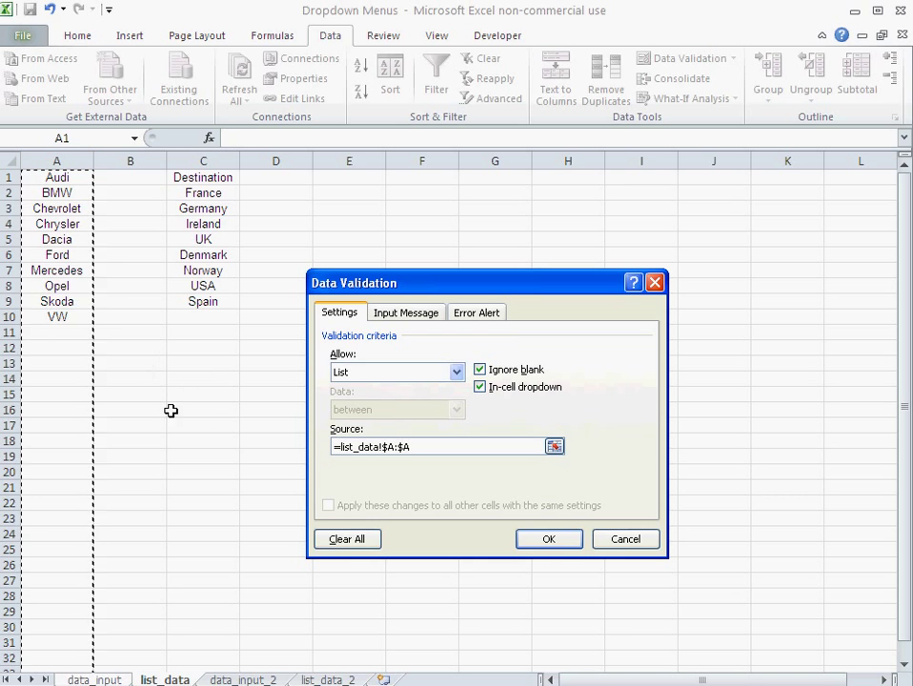
click(549, 541)
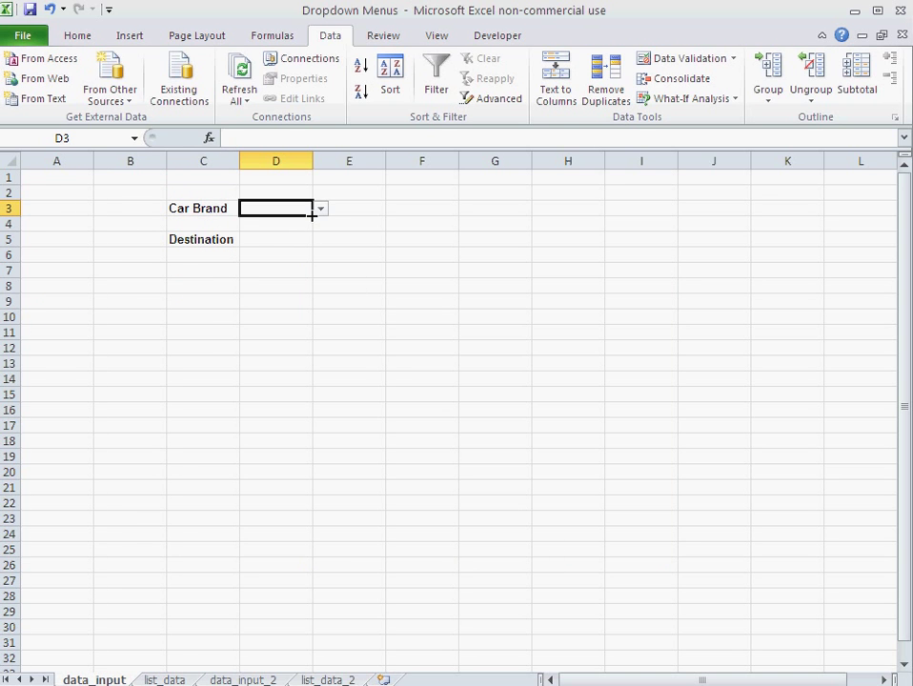
Try the dropdown in the Car Brand cell D3 by choosing Chevrolet and replacing it with Opel
click(321, 211)
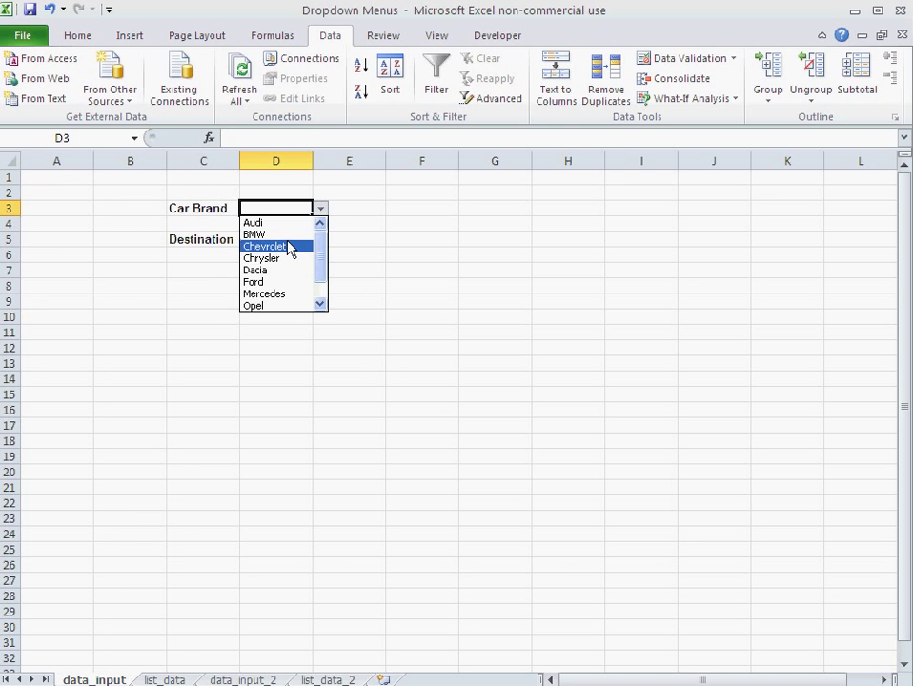
click(286, 247)
click(320, 209)
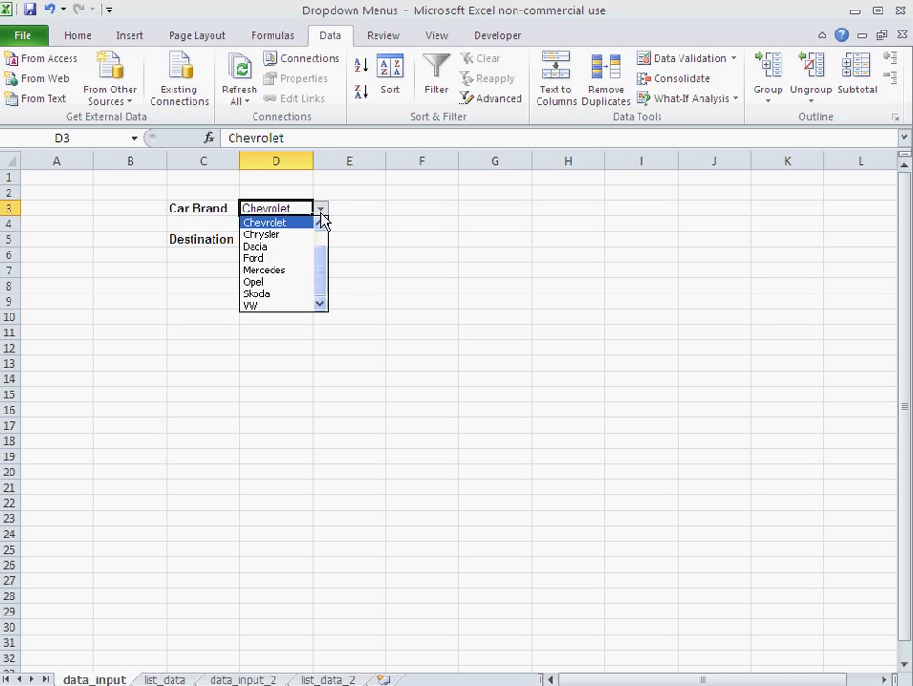
click(275, 283)
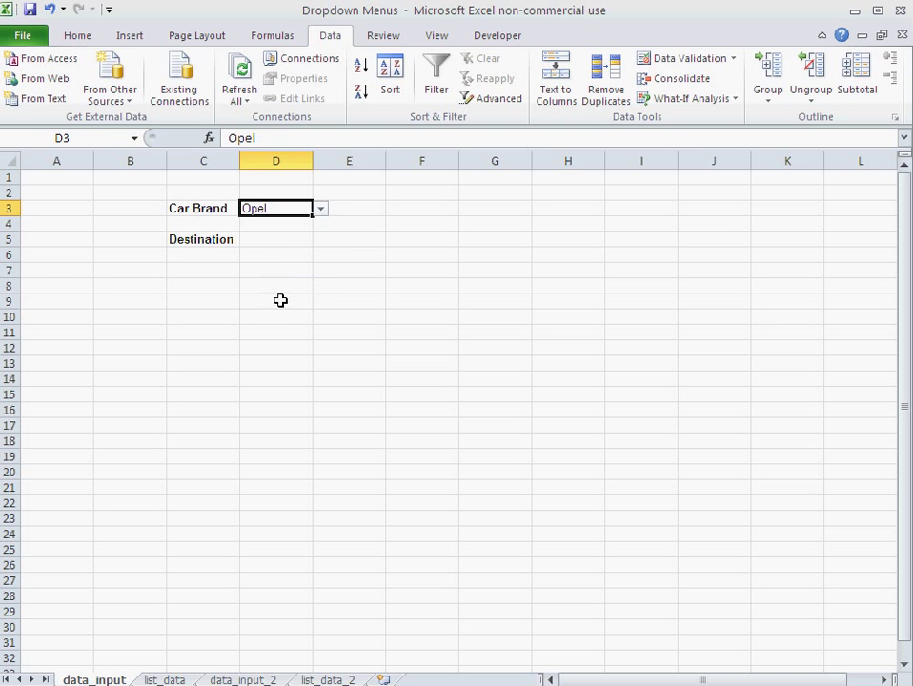
click(272, 286)
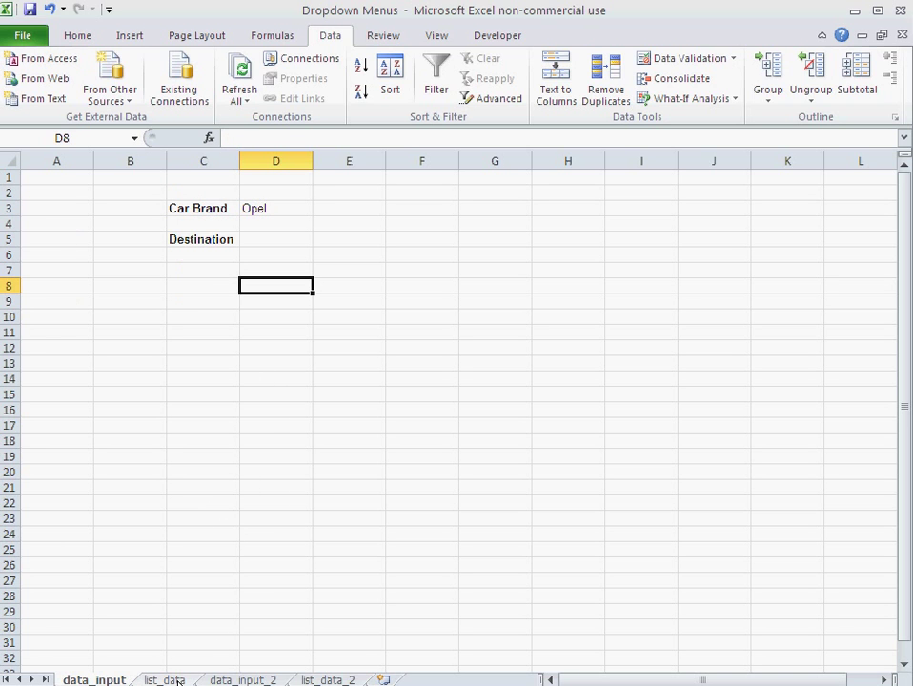
Delete the car brands from Ford to VW in cells A6:A10 of the list_data sheet
drag(54, 255, 51, 318)
key(Delete)
click(52, 361)
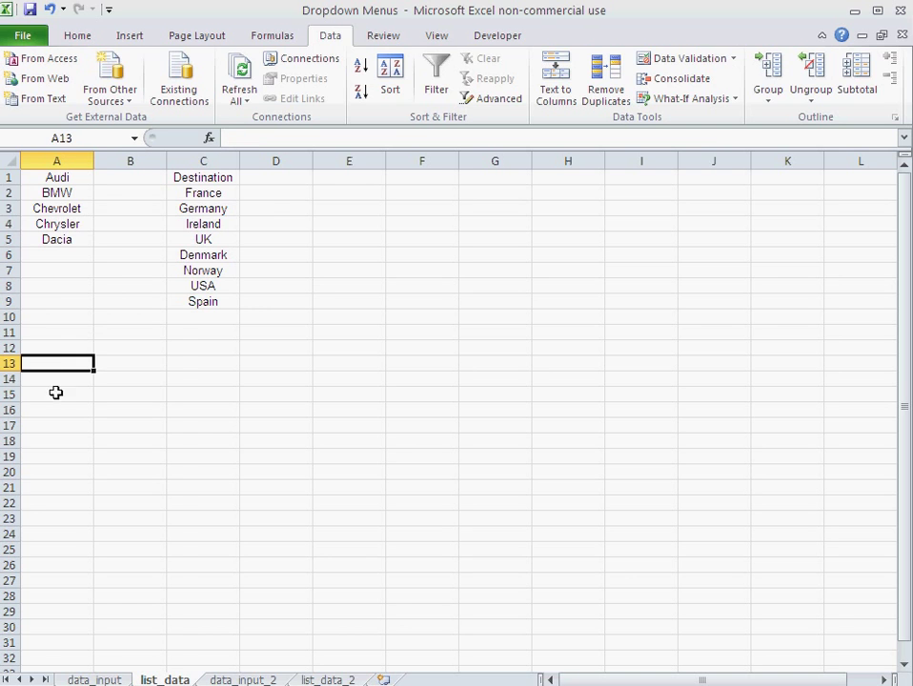
Check the shortened dropdown on the data_input sheet by choosing Chevrolet as the Car Brand in D3
key(ctrl+Page_Up)
click(265, 209)
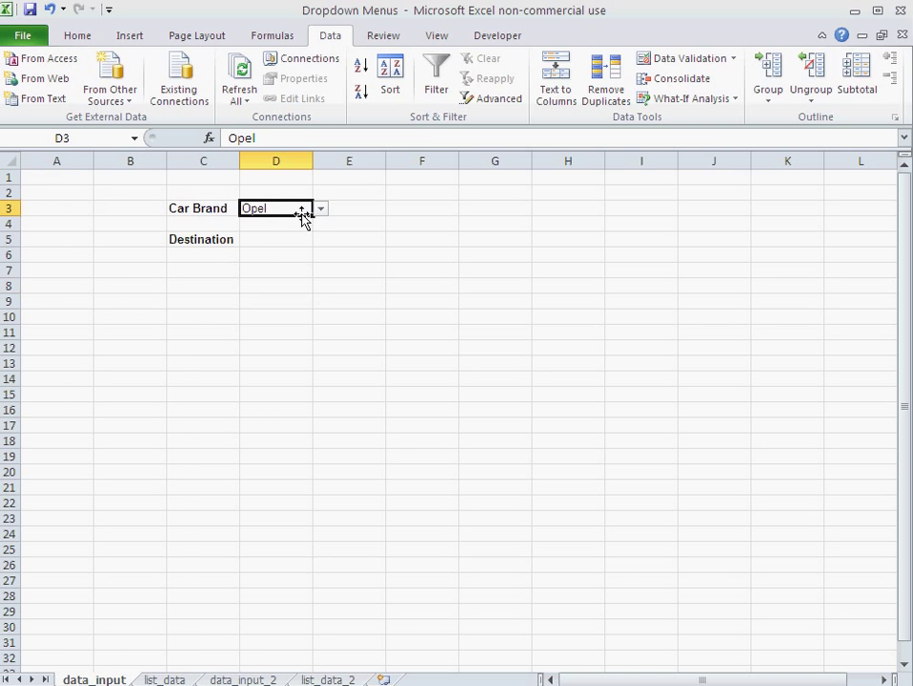
click(320, 209)
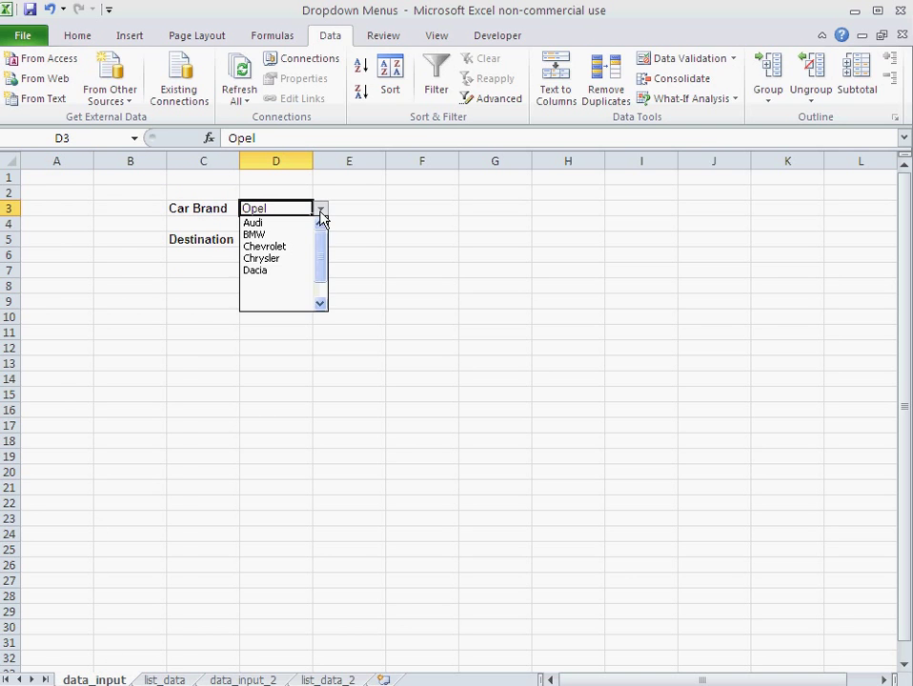
click(263, 246)
click(260, 270)
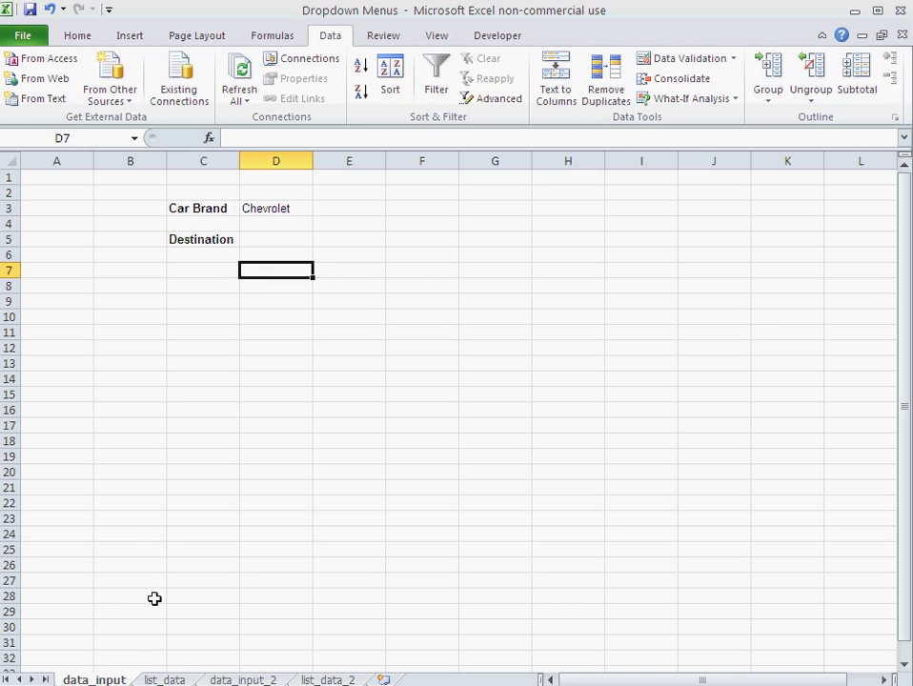
Add the car brands Yugo, Mini and Ford below Dacia in cells A6:A8 of the list_data sheet
click(173, 679)
click(69, 254)
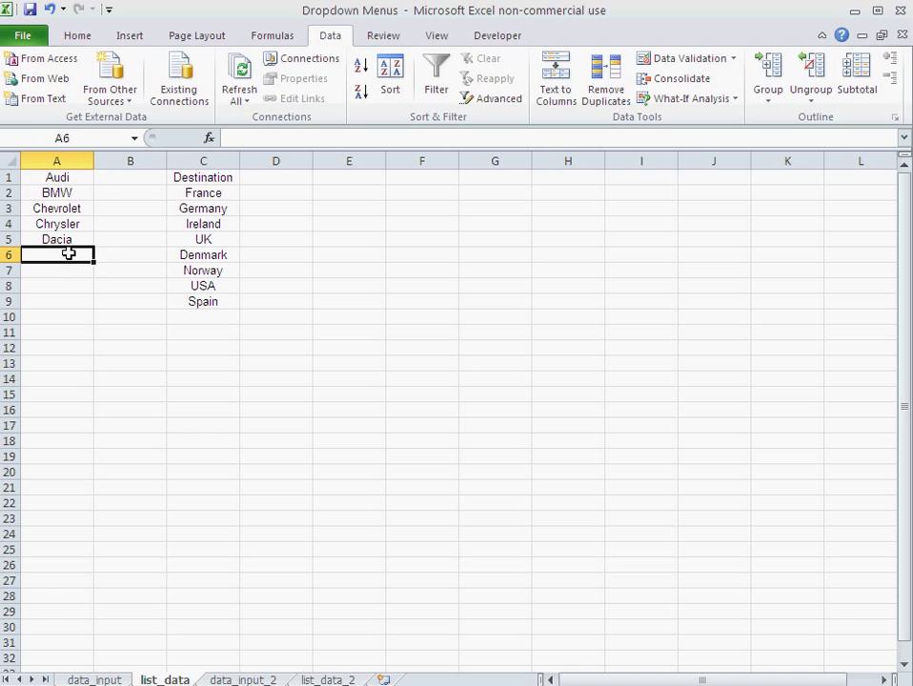
text(Y)
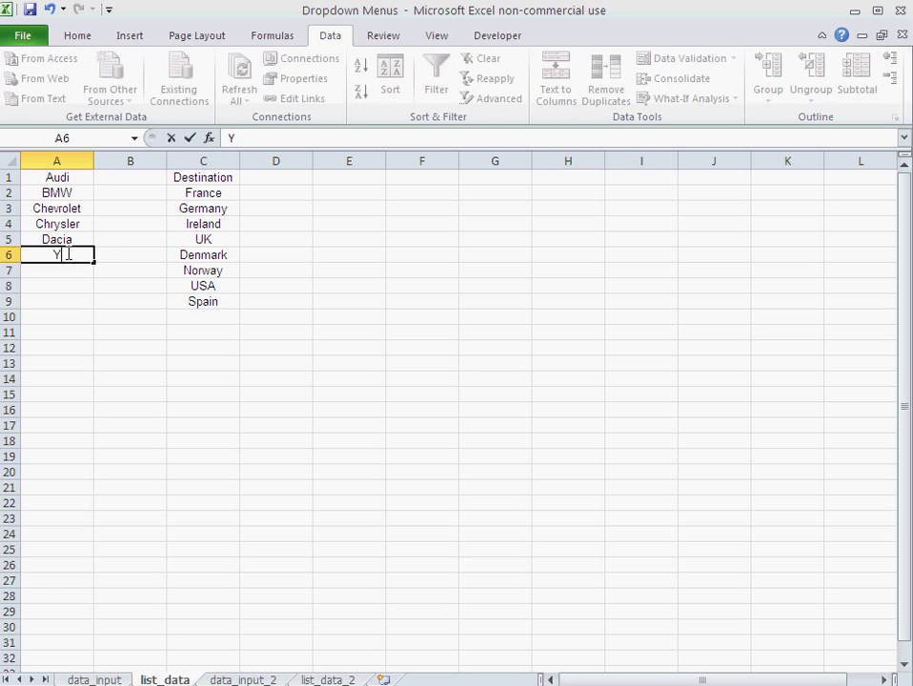
text(ugo)
key(Return)
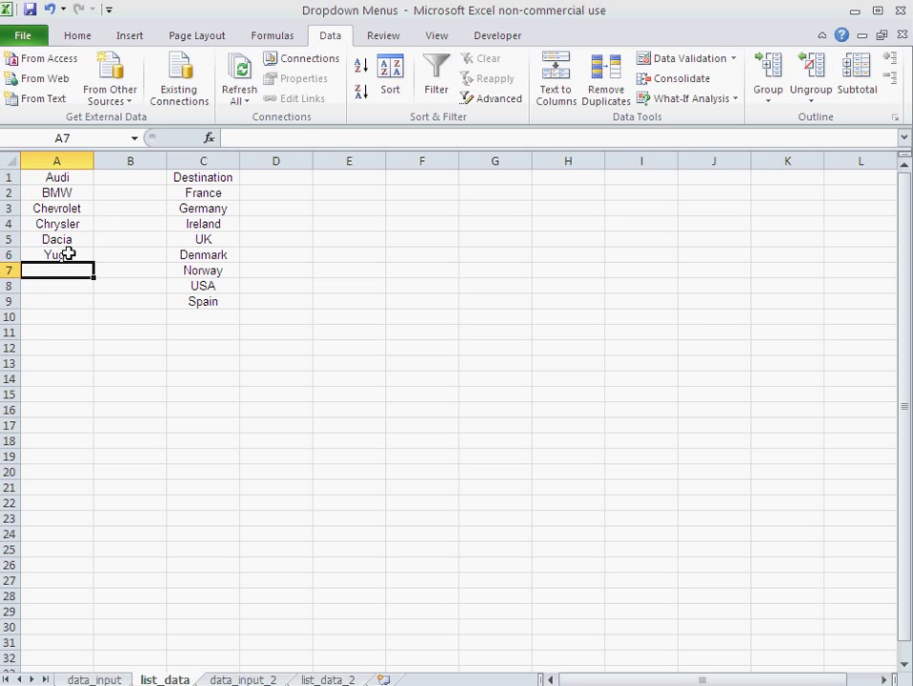
text(Mini)
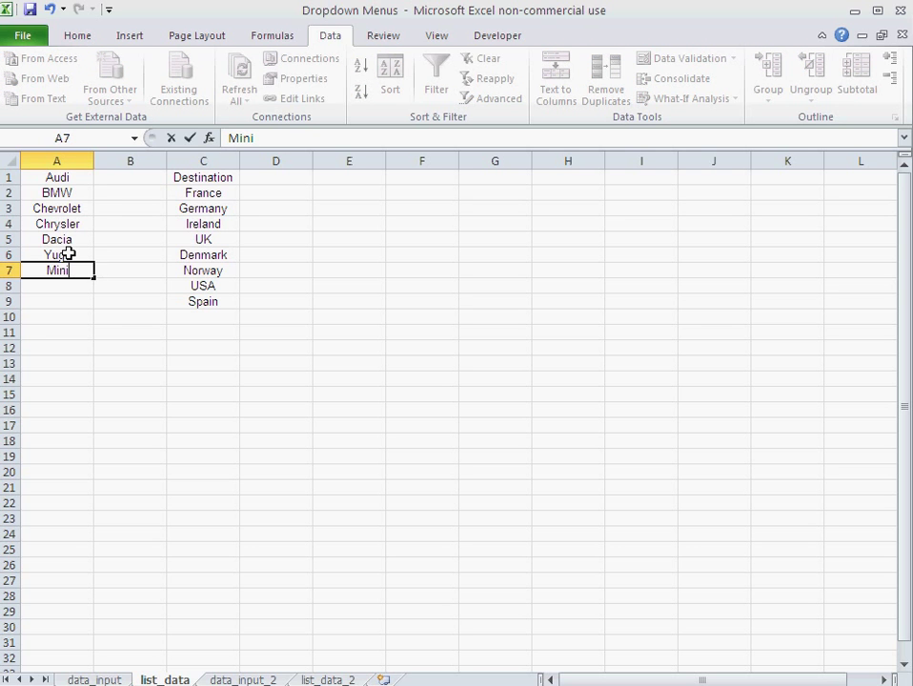
key(Return)
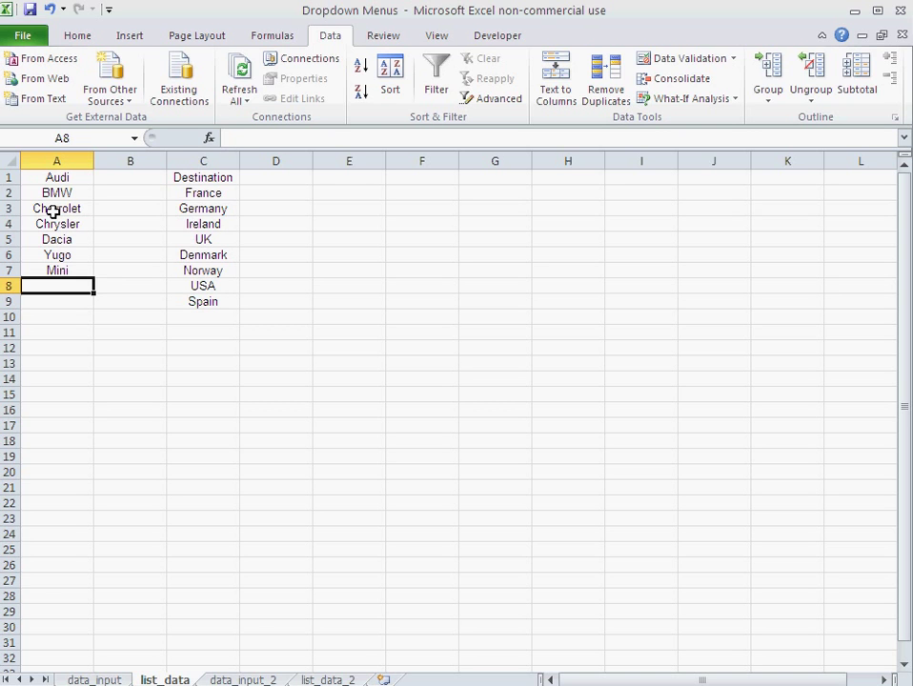
text(Ford)
key(Return)
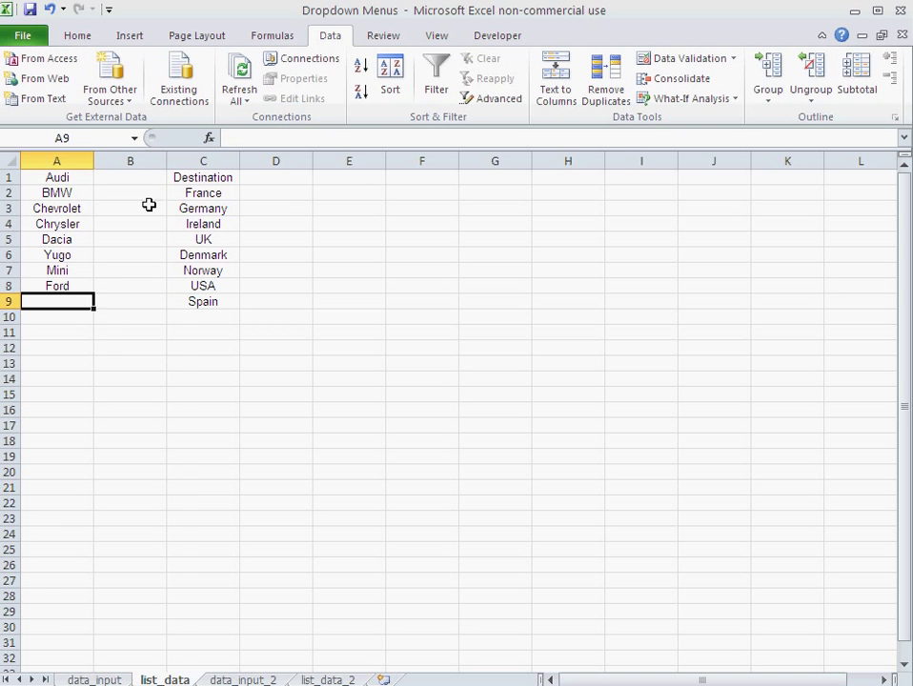
Select BMW from the updated Car Brand dropdown in cell D3 of the data_input sheet
click(93, 680)
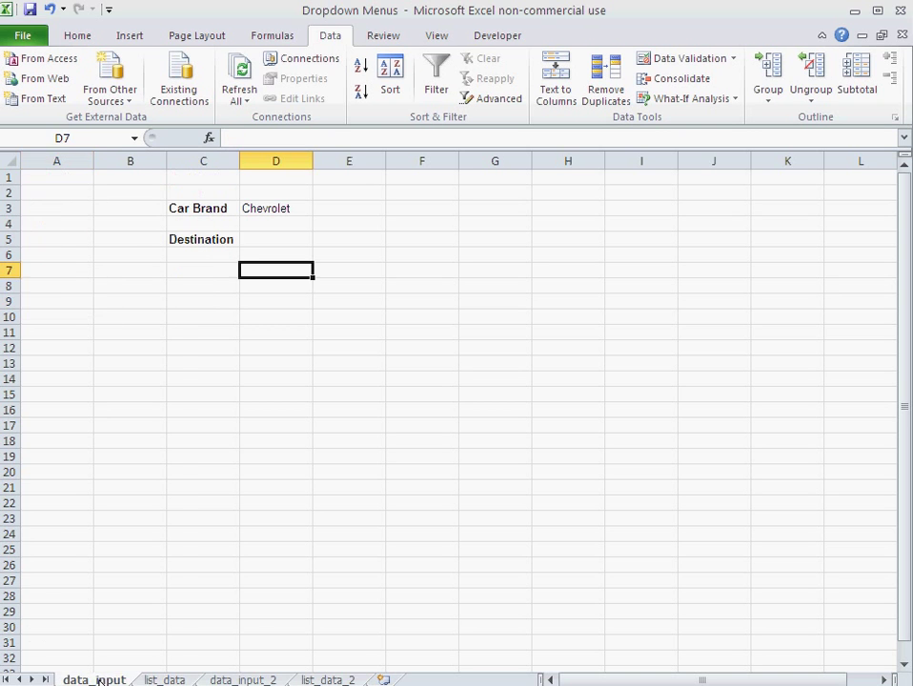
click(289, 210)
click(320, 209)
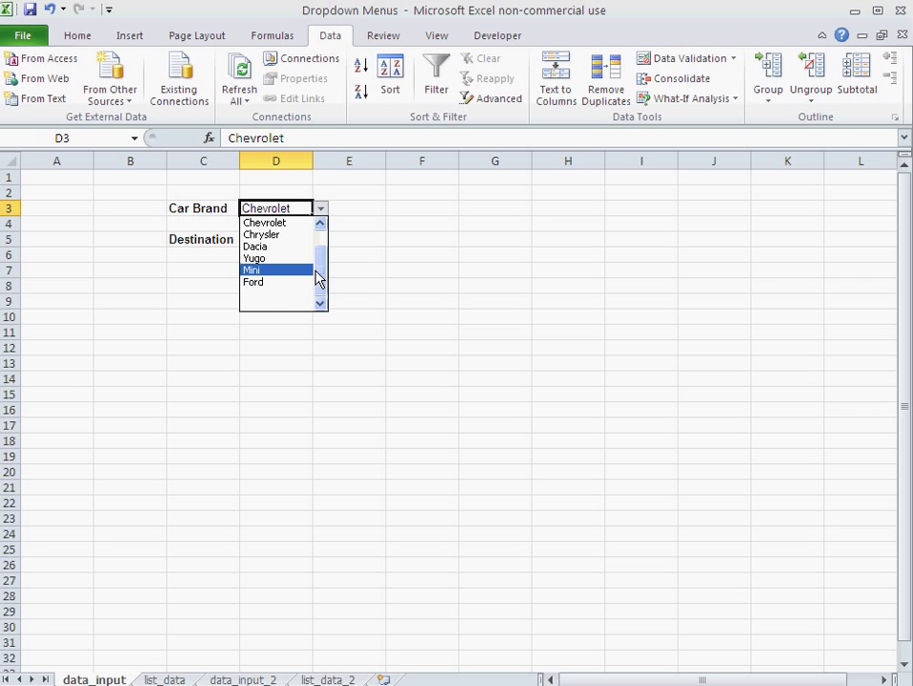
scroll(320, 250, up, 1)
click(255, 234)
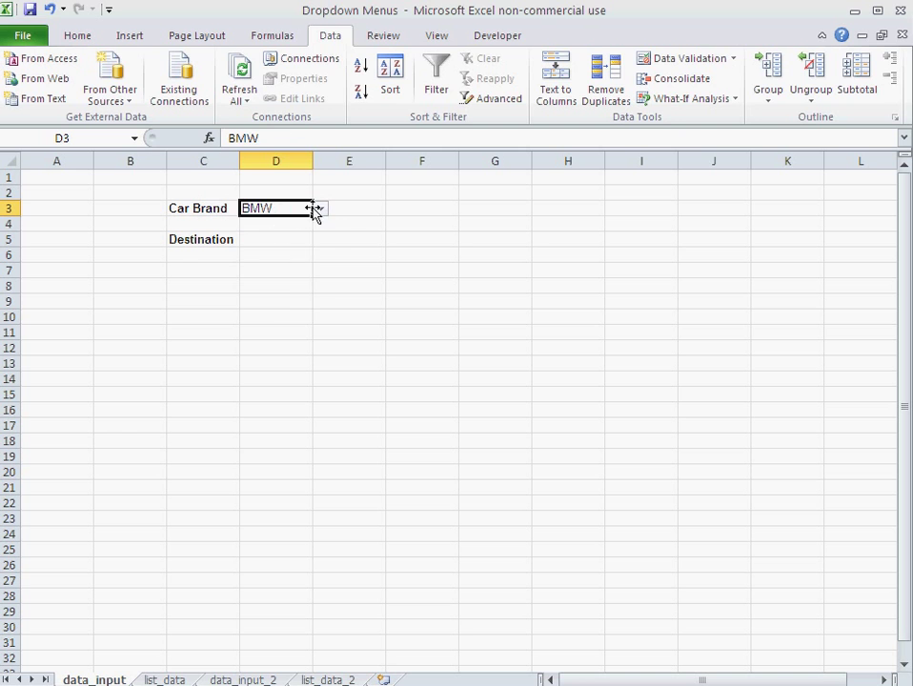
Choose Mini from the Car Brand dropdown in cell D3
click(317, 209)
click(292, 285)
Sort the car brands in column A of the list_data sheet alphabetically from A to Z
click(164, 679)
click(72, 209)
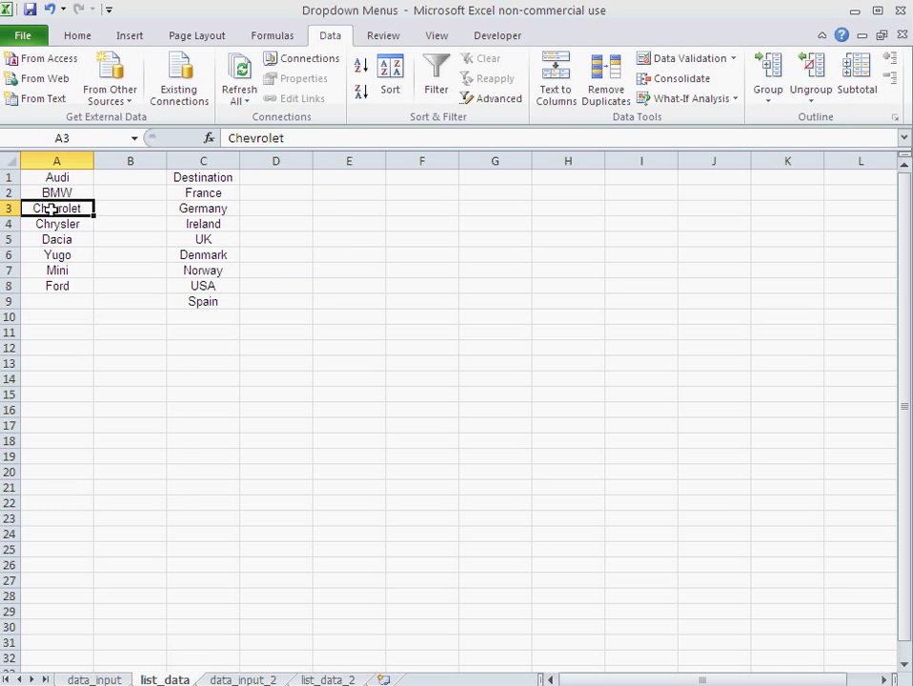
key(ctrl+shift+Down)
click(362, 65)
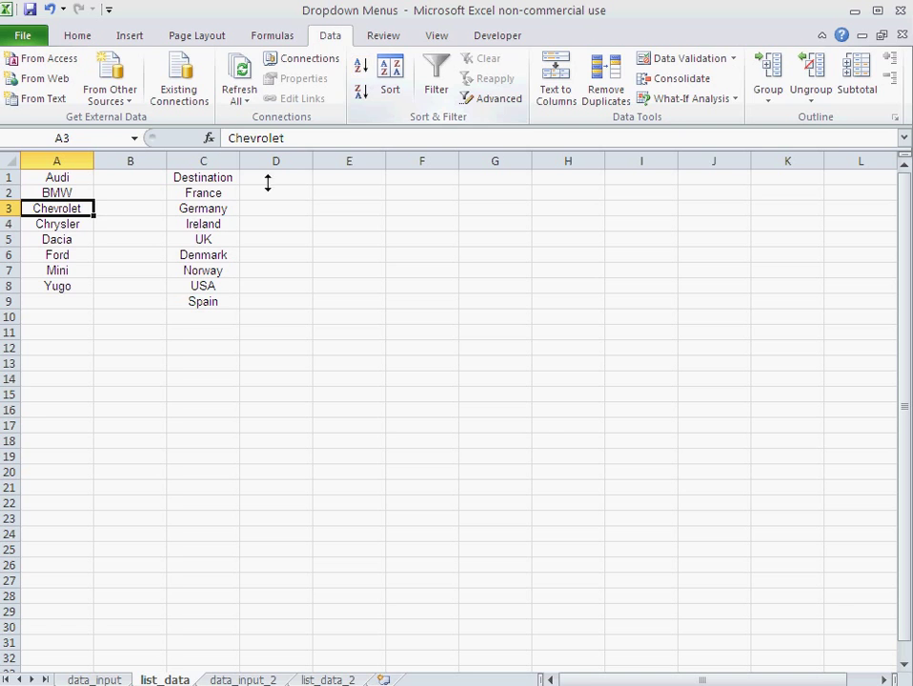
Choose Chevrolet from the re-sorted Car Brand dropdown in cell D3 of the data_input sheet
click(108, 679)
click(320, 208)
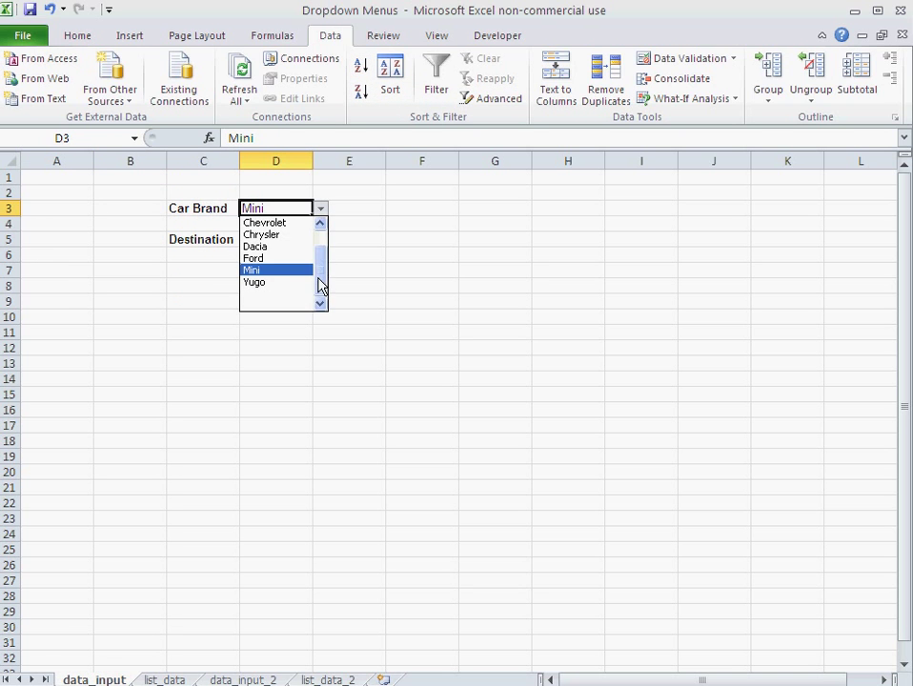
scroll(320, 286, up, 1)
click(271, 246)
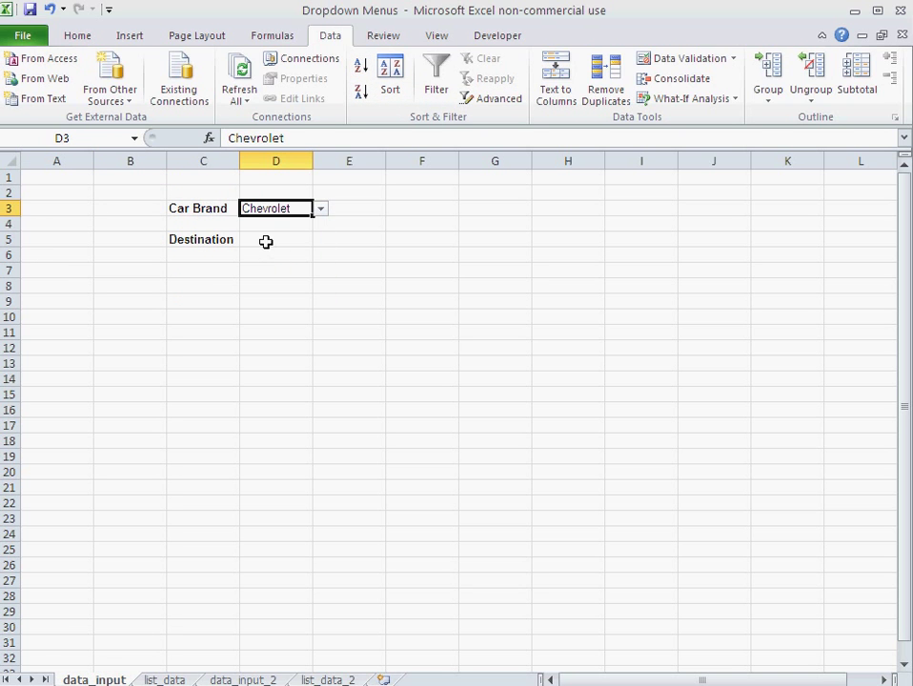
click(264, 242)
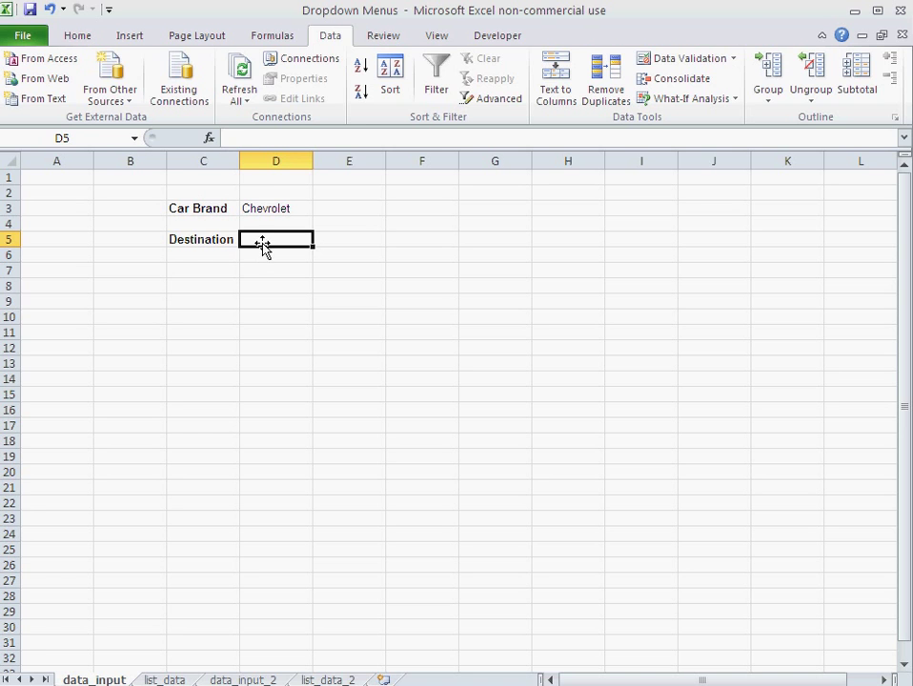
click(278, 209)
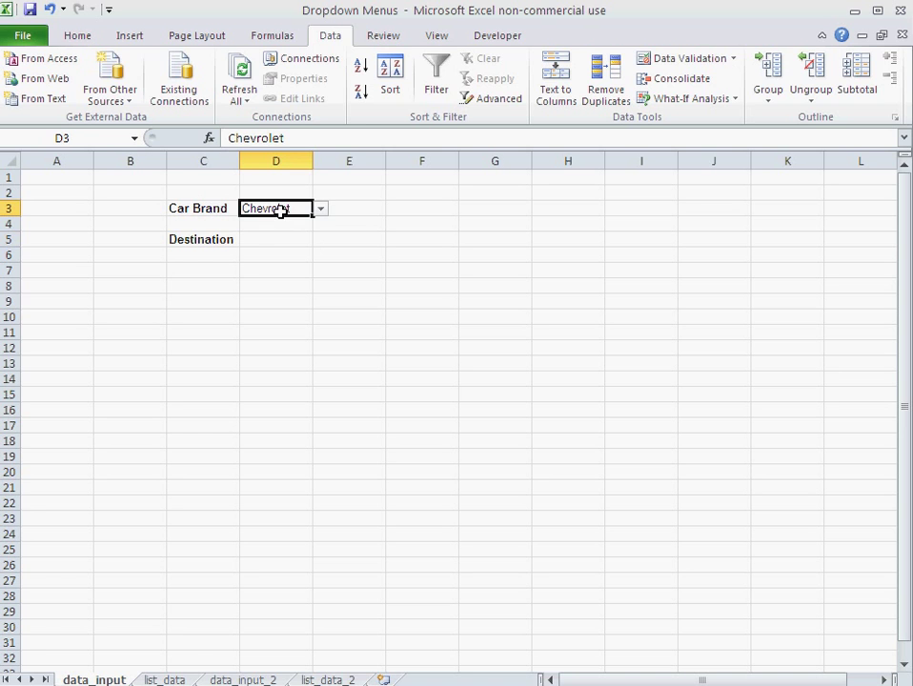
Give cell D5 on data_input a List validation that uses all of column C on the list_data sheet as its source
click(256, 243)
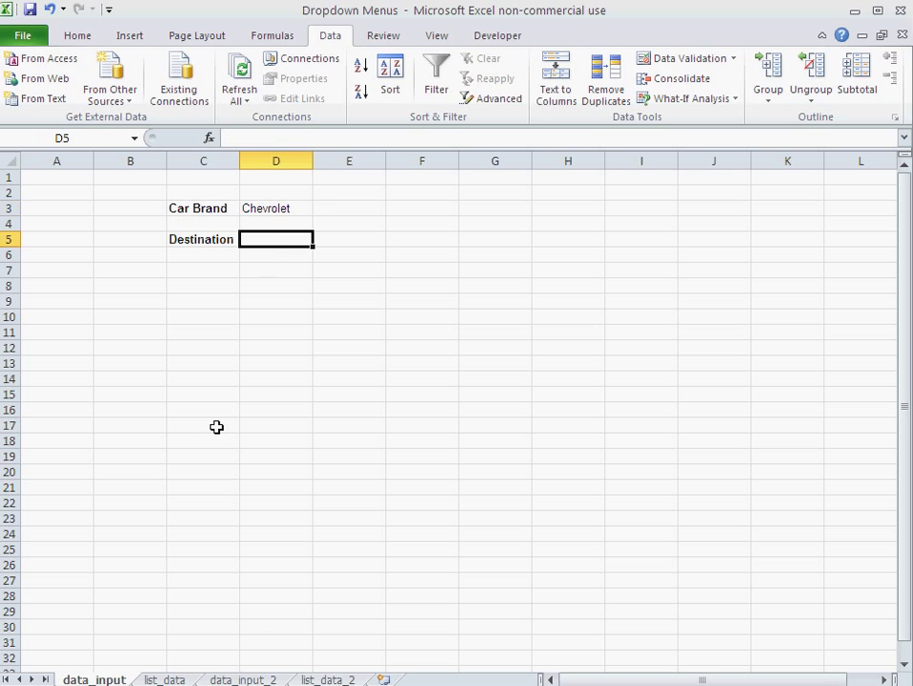
click(167, 679)
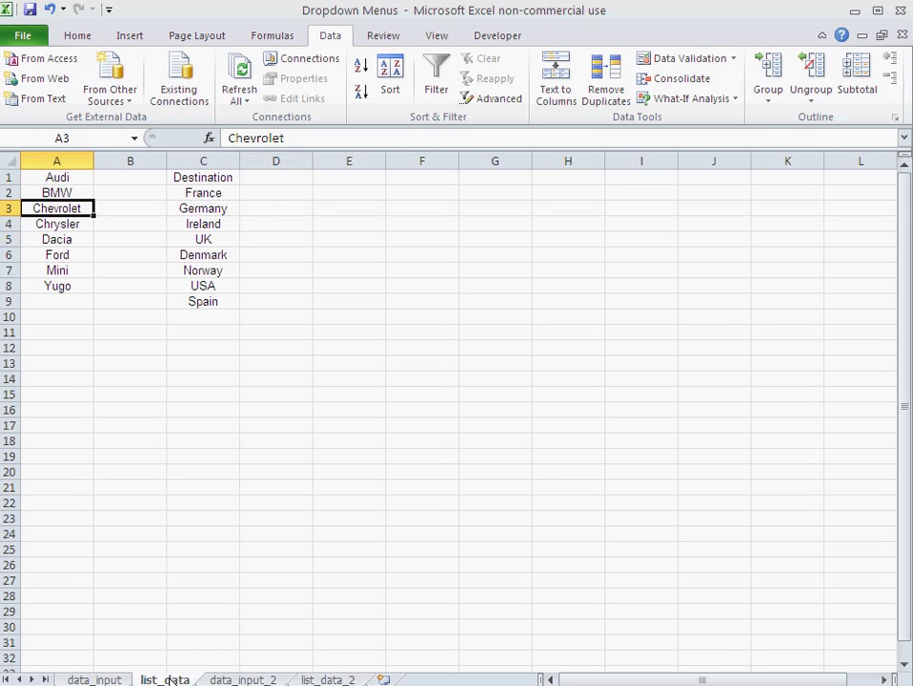
click(194, 177)
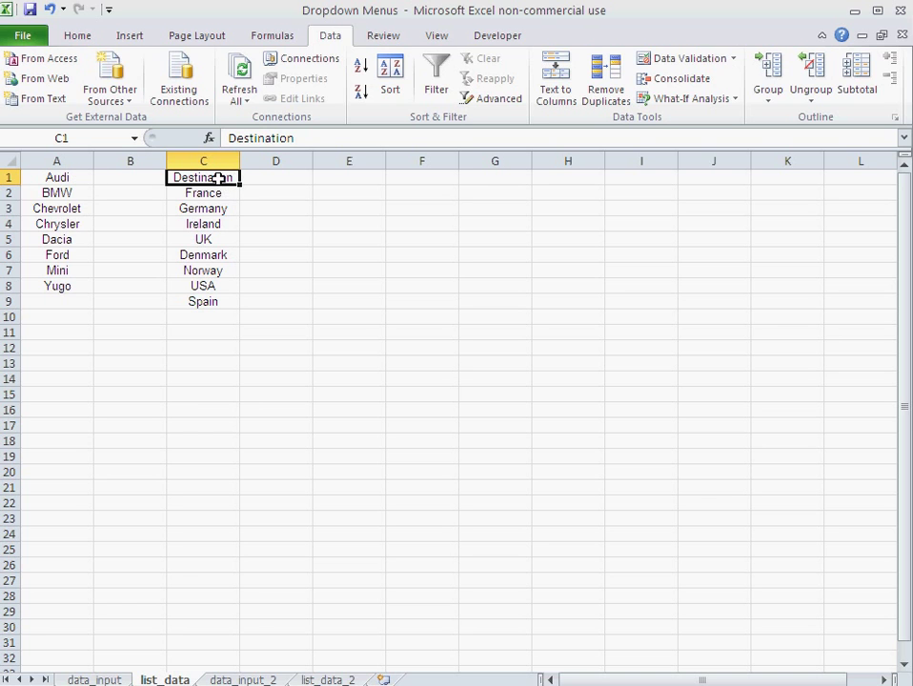
click(98, 680)
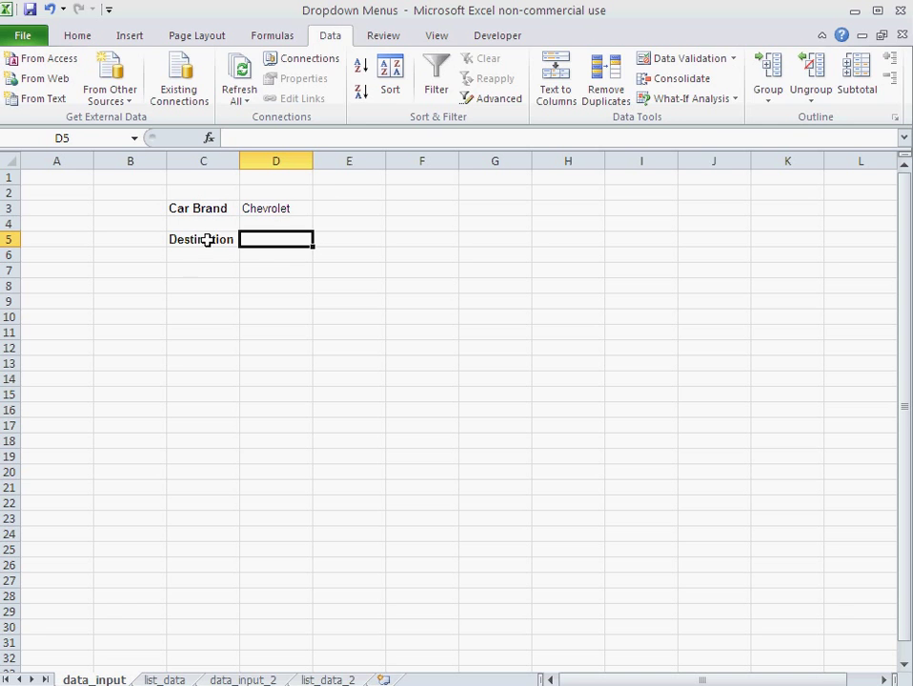
click(734, 60)
click(734, 84)
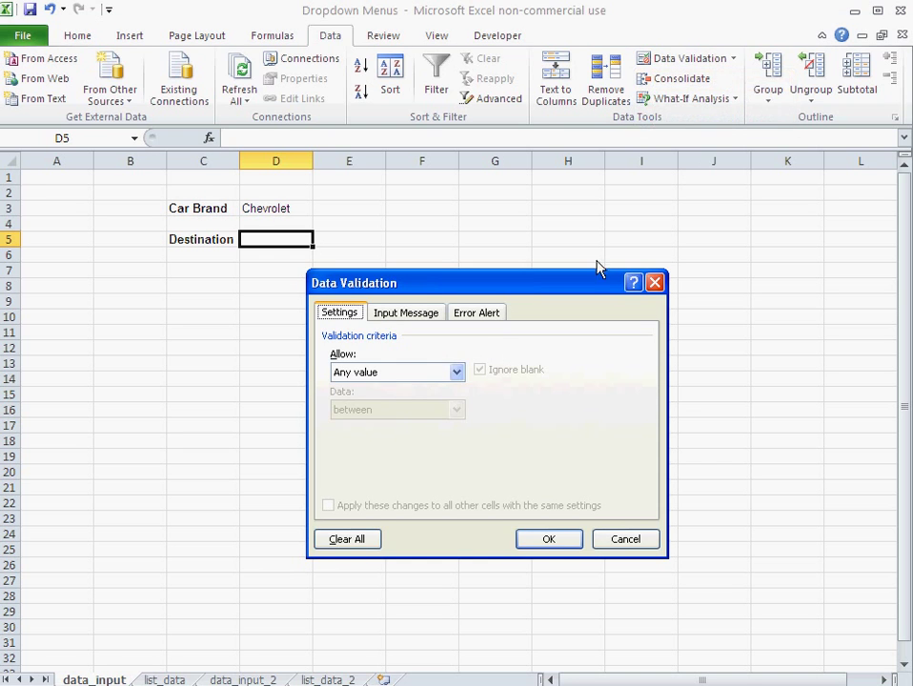
click(399, 373)
click(379, 426)
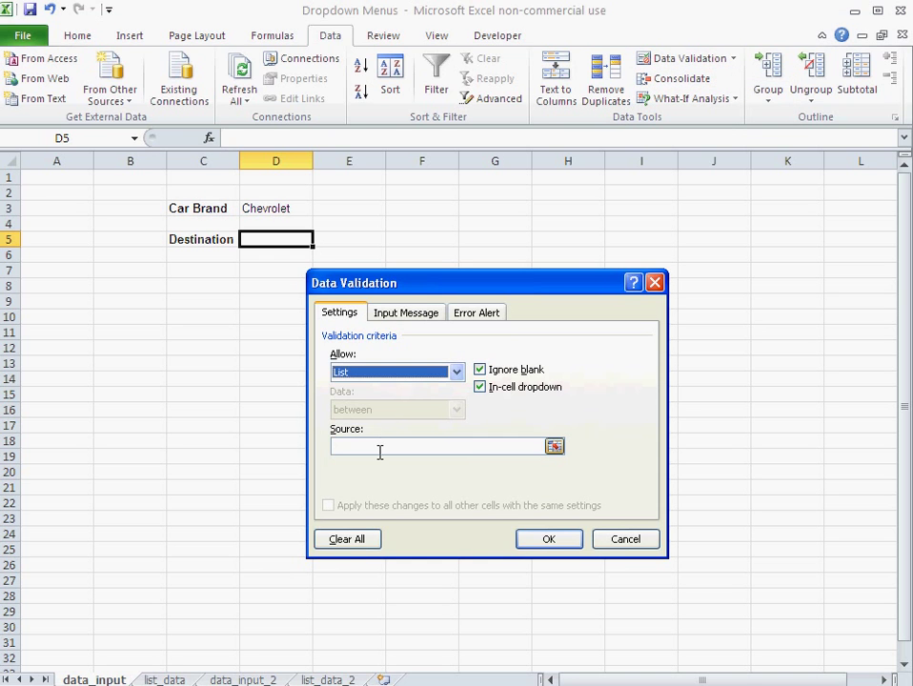
click(379, 448)
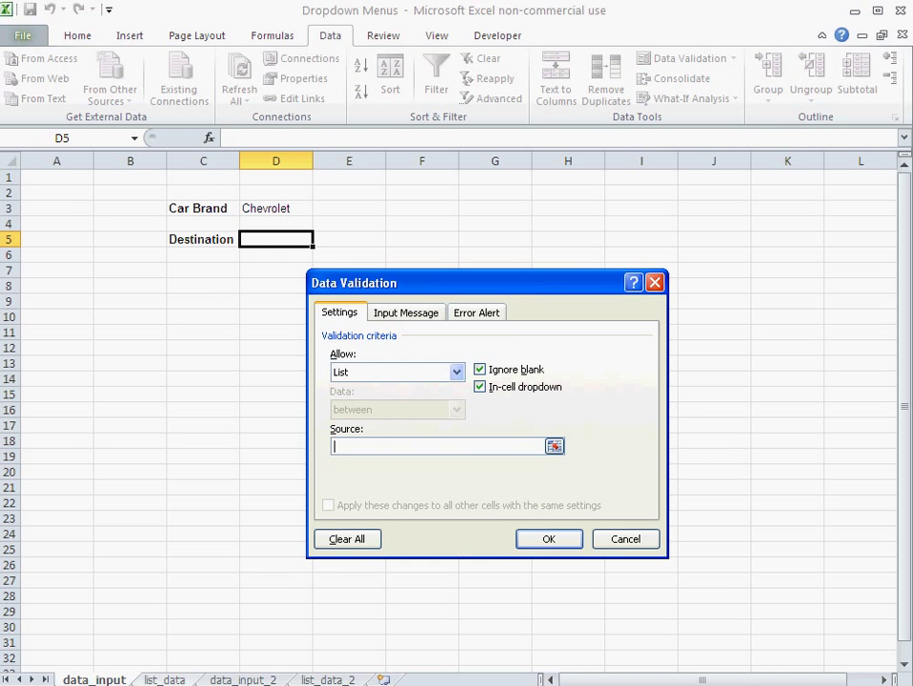
click(164, 680)
click(190, 161)
click(540, 539)
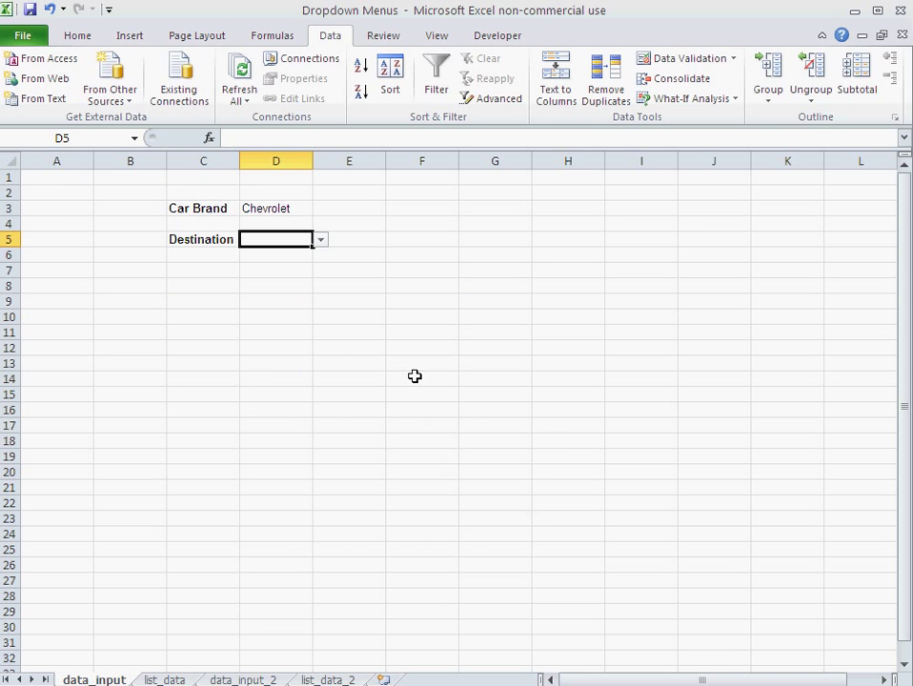
Choose the Destination heading from the new dropdown in cell D5
click(321, 243)
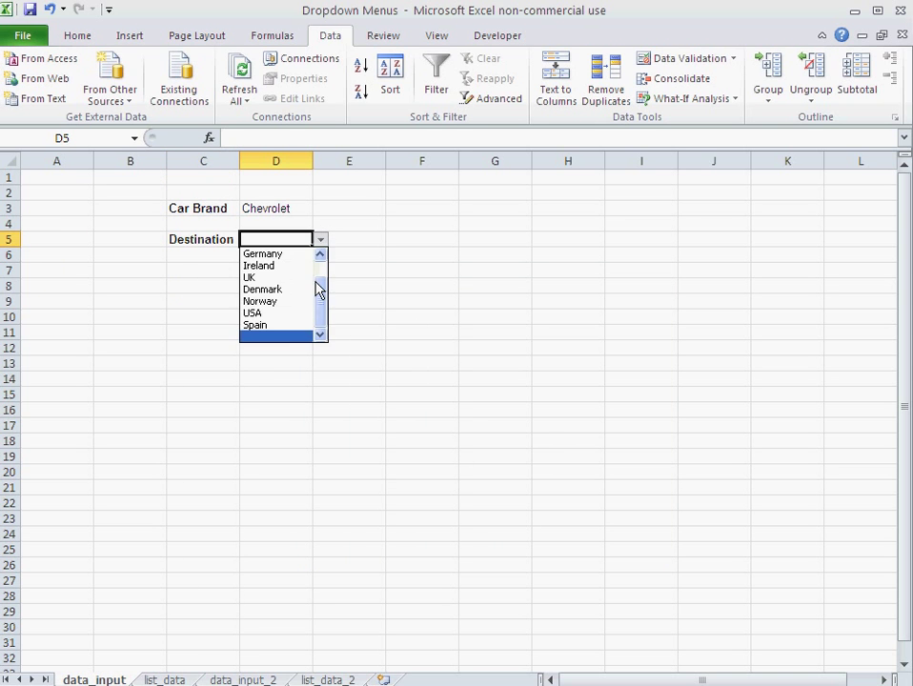
drag(316, 287, 318, 267)
click(299, 258)
click(204, 265)
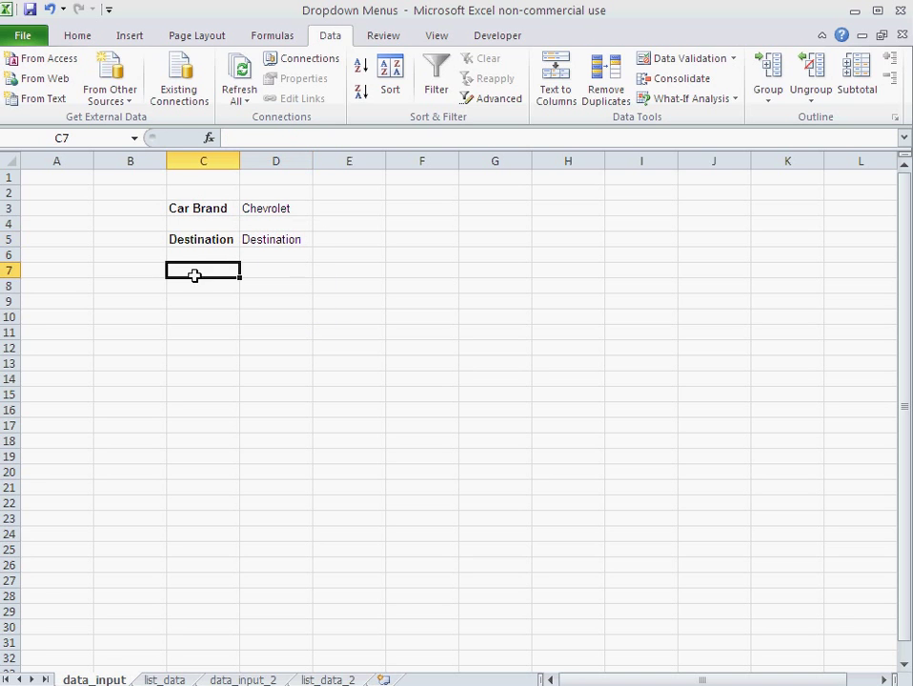
Delete the Destination label in cell C5 of the data_input sheet
click(194, 240)
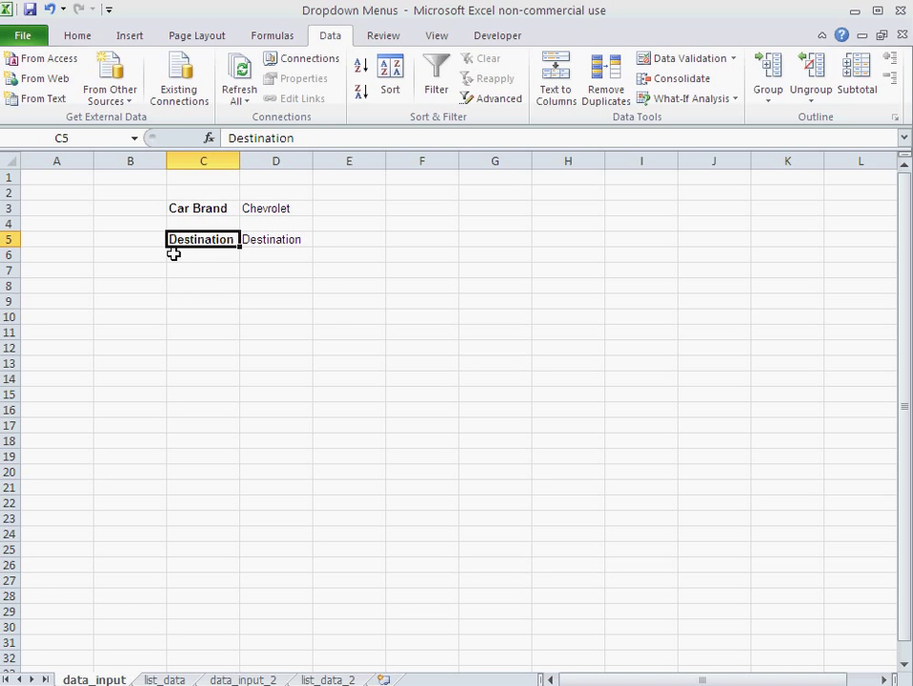
key(Delete)
click(174, 252)
click(267, 240)
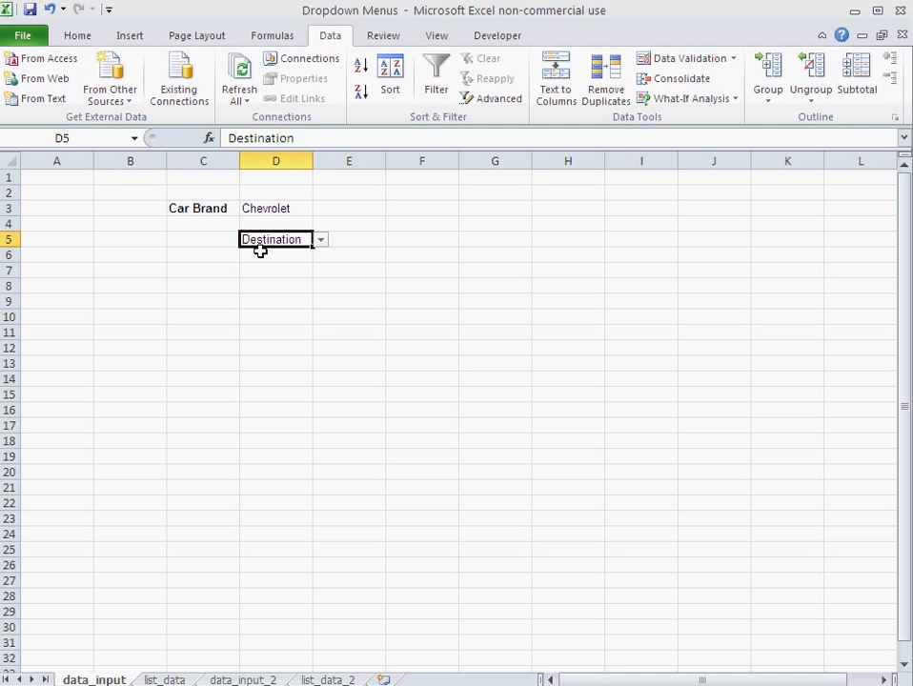
click(249, 286)
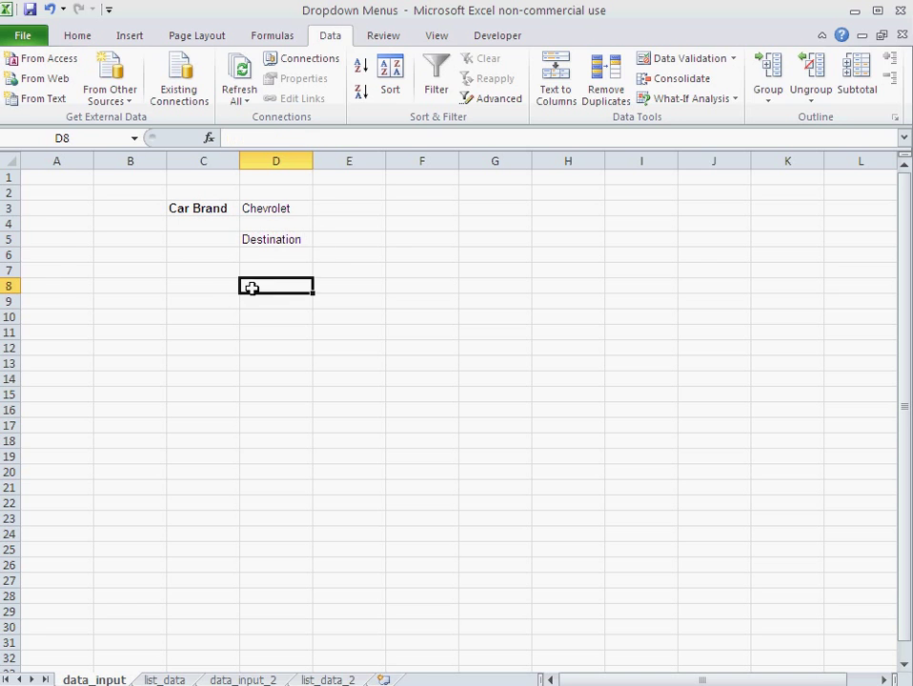
Choose Ireland from the destination dropdown in cell D5 of the data_input sheet
click(160, 680)
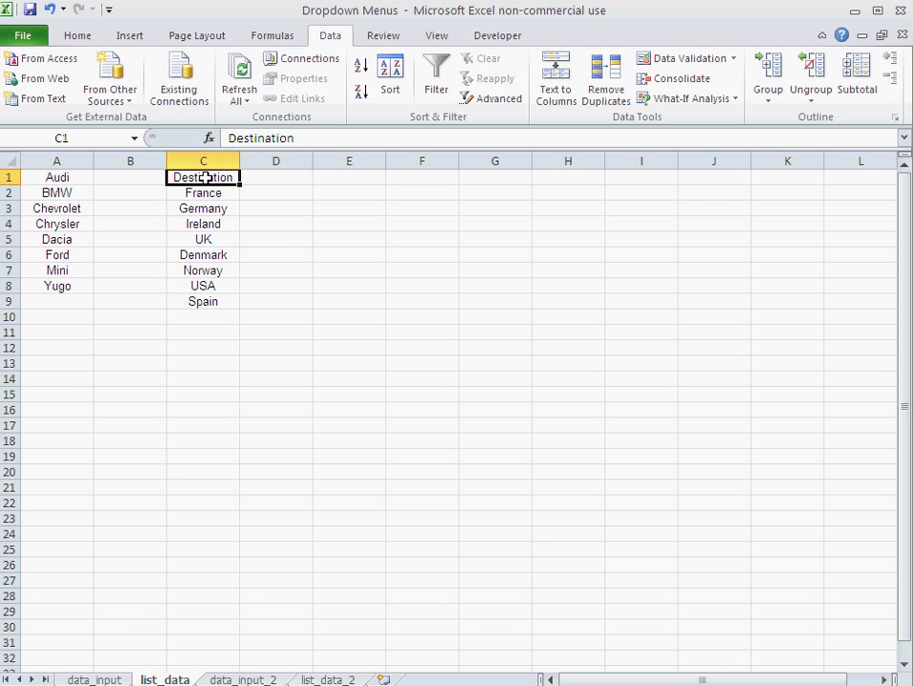
click(96, 680)
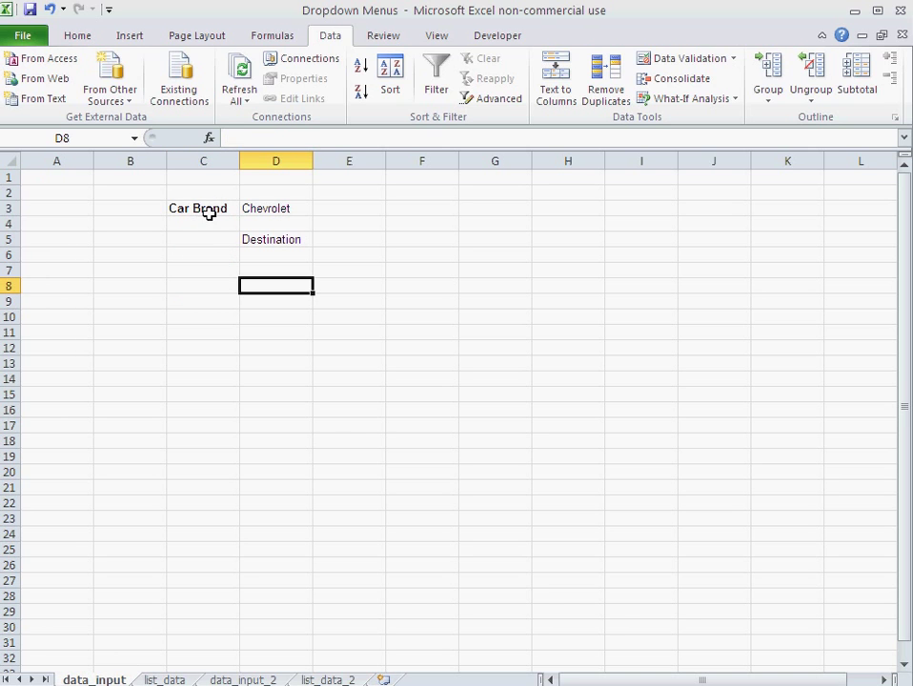
click(265, 240)
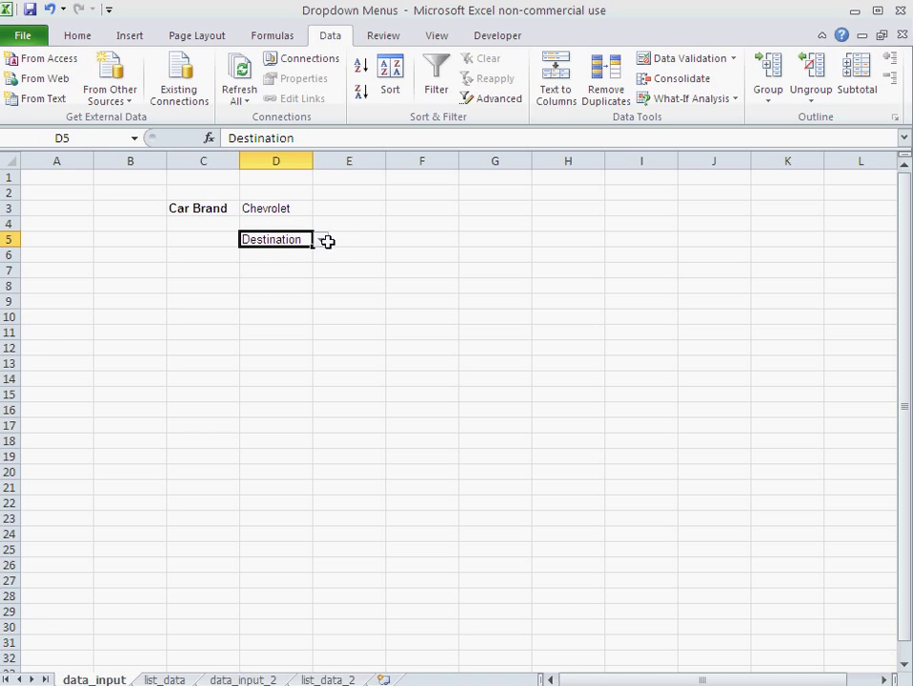
click(321, 240)
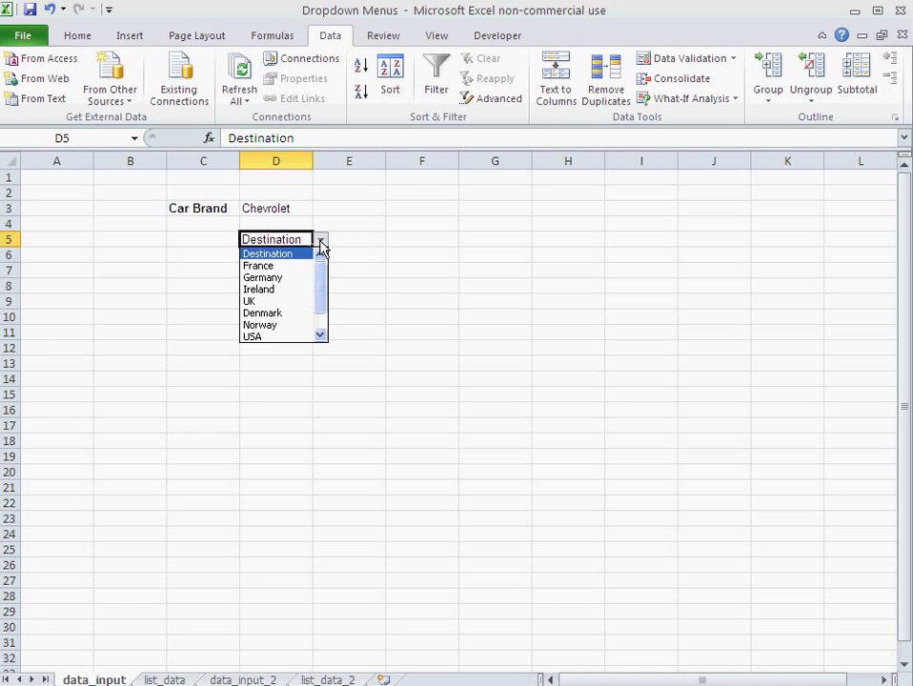
click(284, 292)
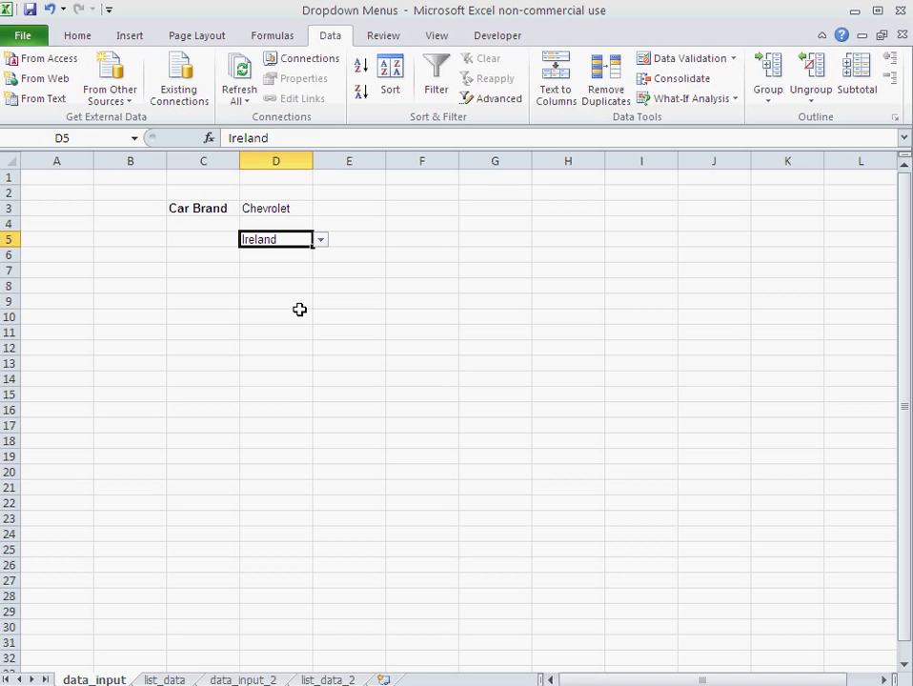
click(174, 679)
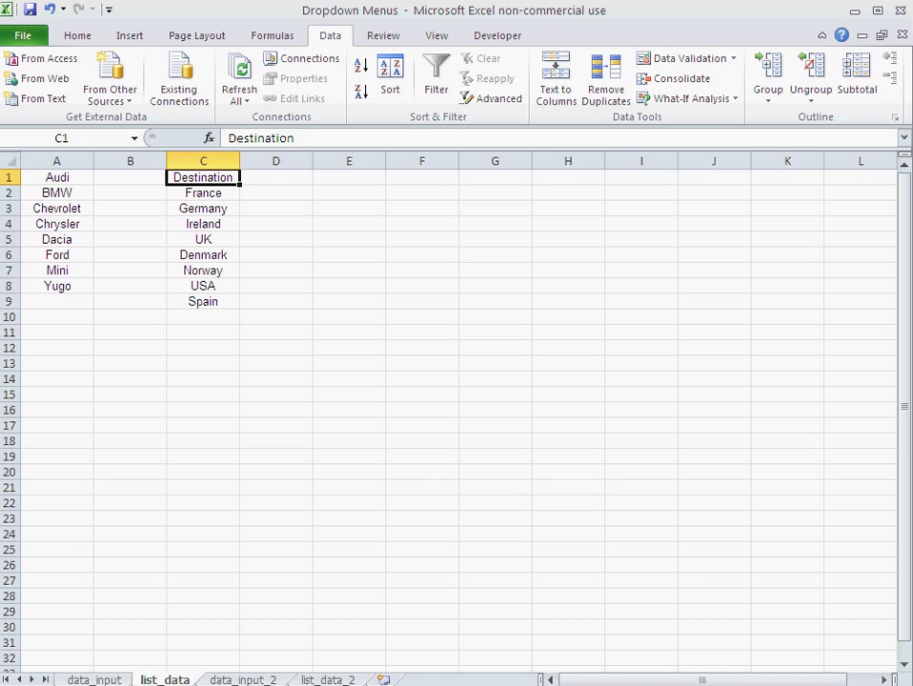
click(95, 680)
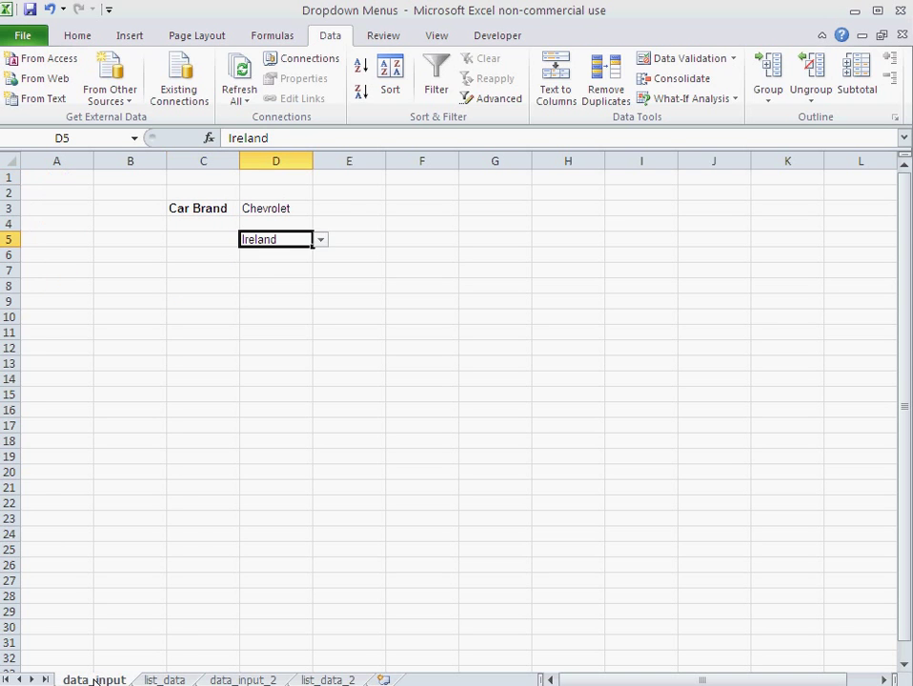
click(243, 317)
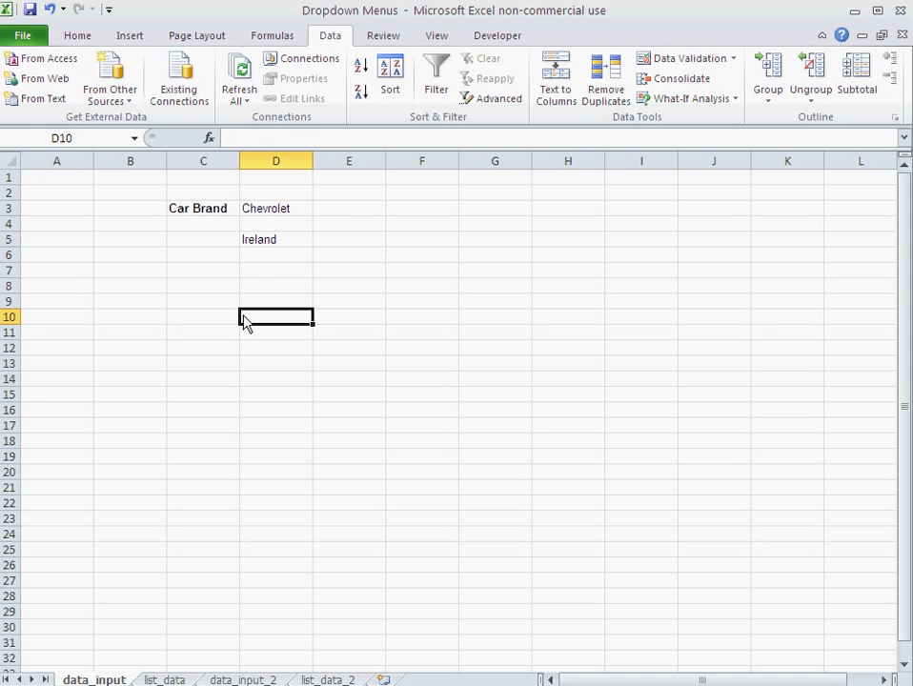
Try to enter the unlisted text fghsdghsdgfh as the Car Brand in cell D3, and cancel the entry
click(260, 206)
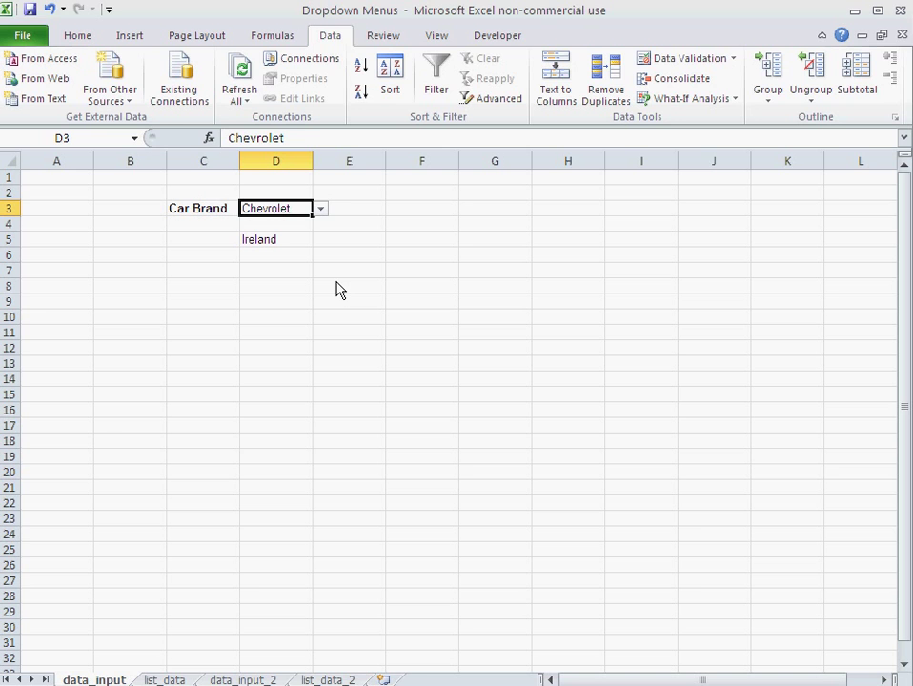
text(fghsdghsdgfh)
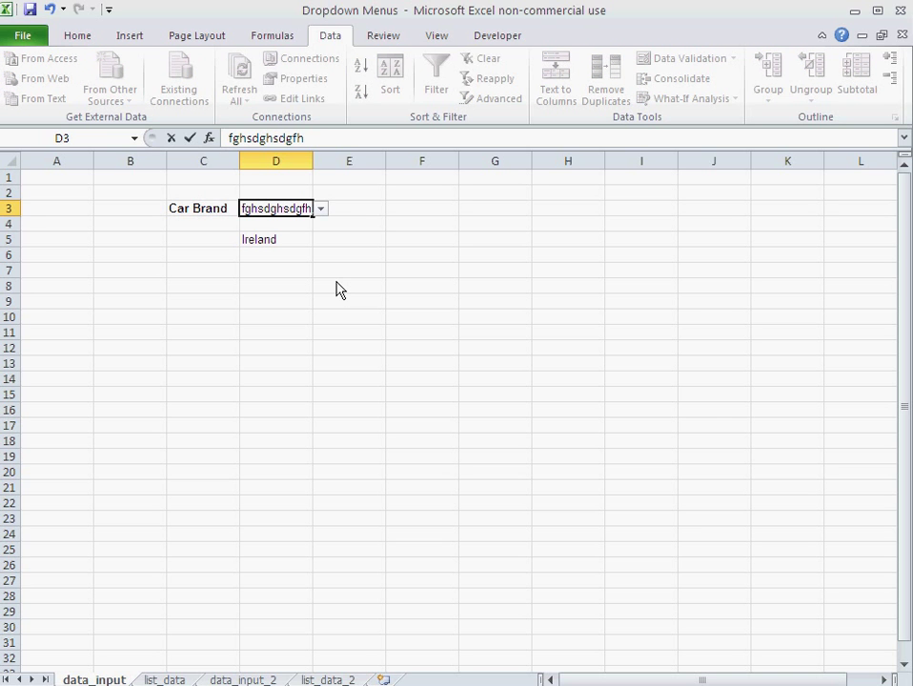
key(Return)
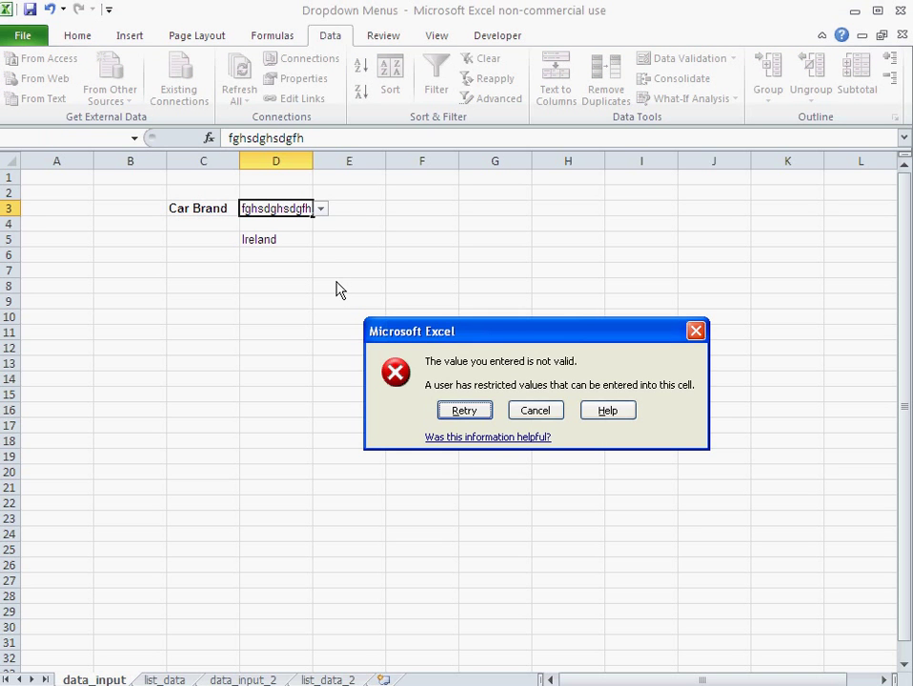
click(547, 415)
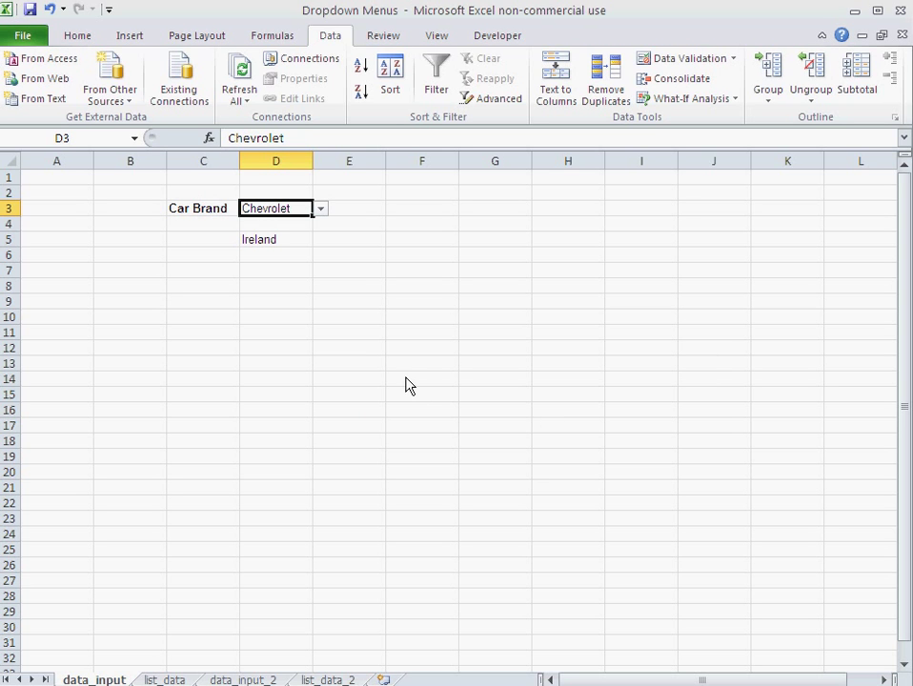
click(336, 303)
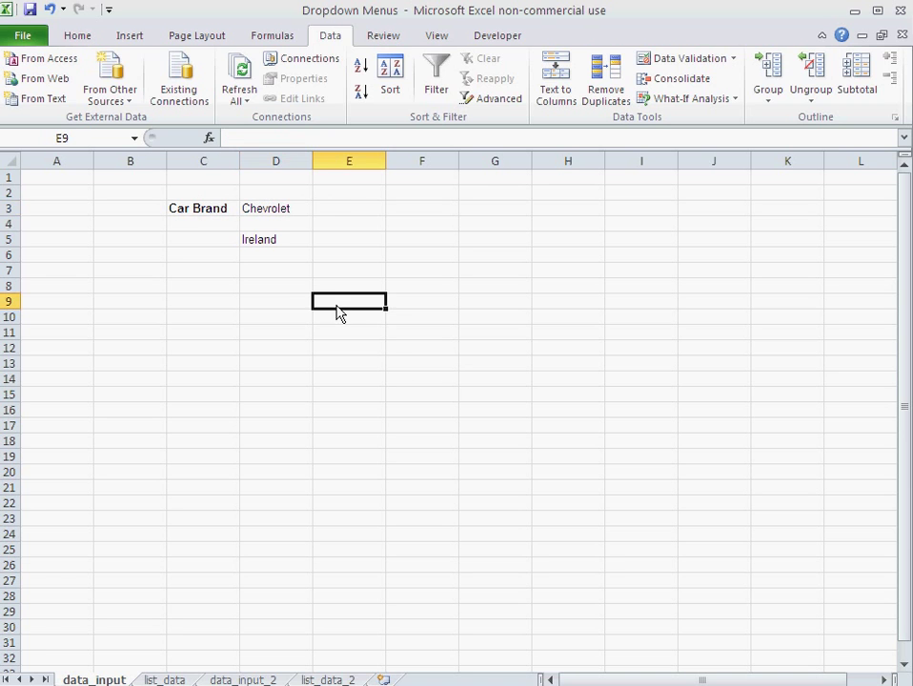
Turn off the error alert for invalid data in the data validation of the Car Brand cell D3
click(270, 217)
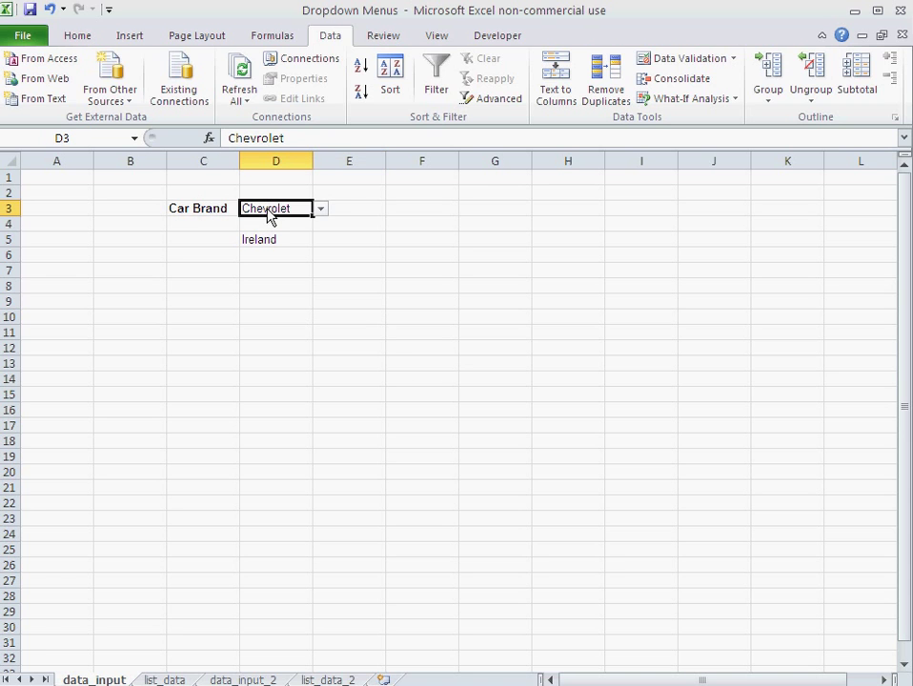
click(735, 63)
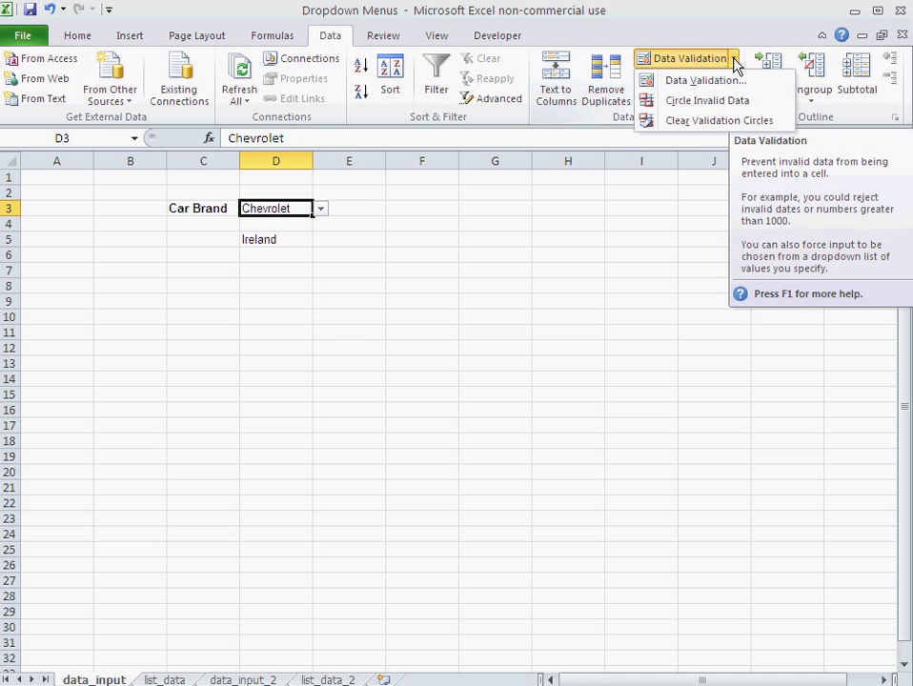
click(734, 82)
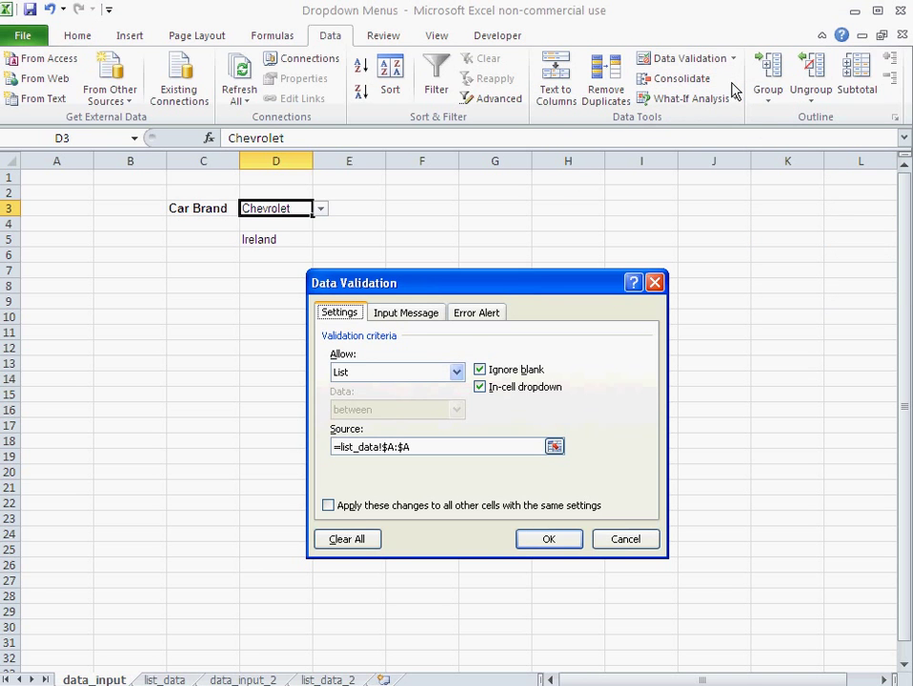
click(477, 315)
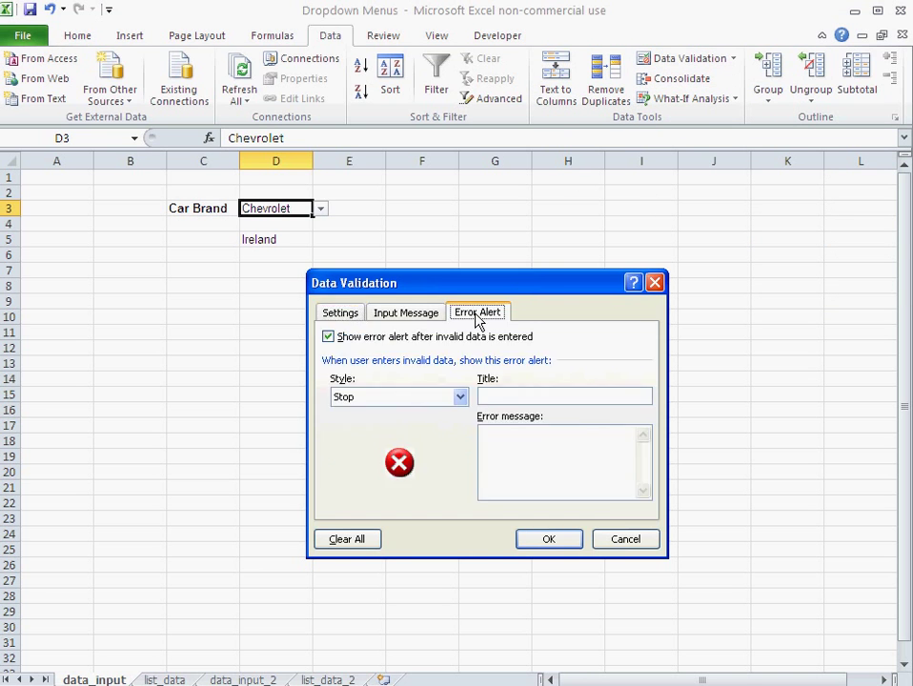
click(329, 338)
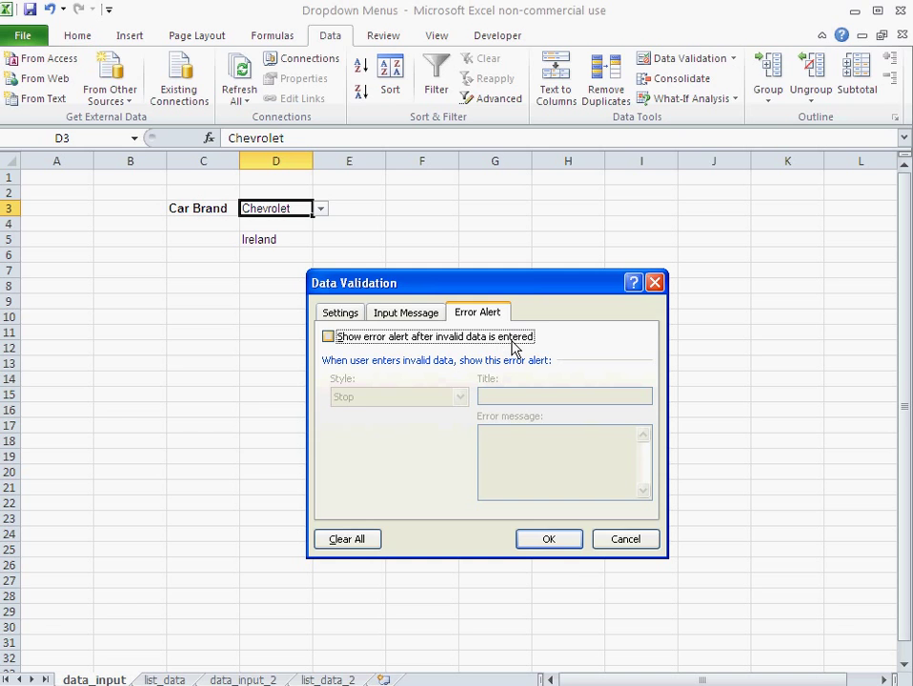
click(549, 540)
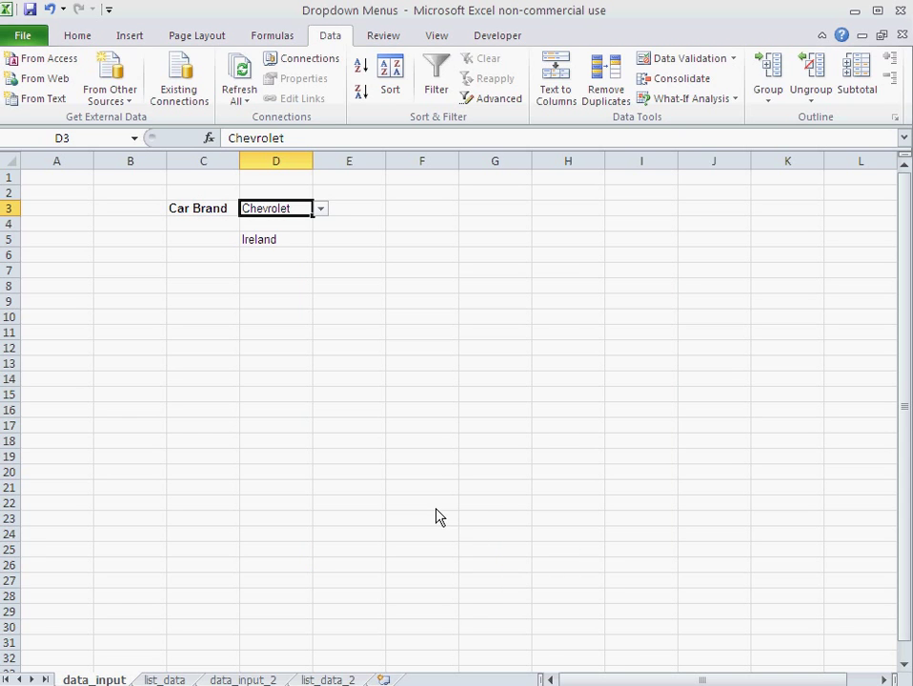
Choose Ford from the Car Brand dropdown in cell D3, and replace it with the unlisted text fdfgsdg
click(321, 208)
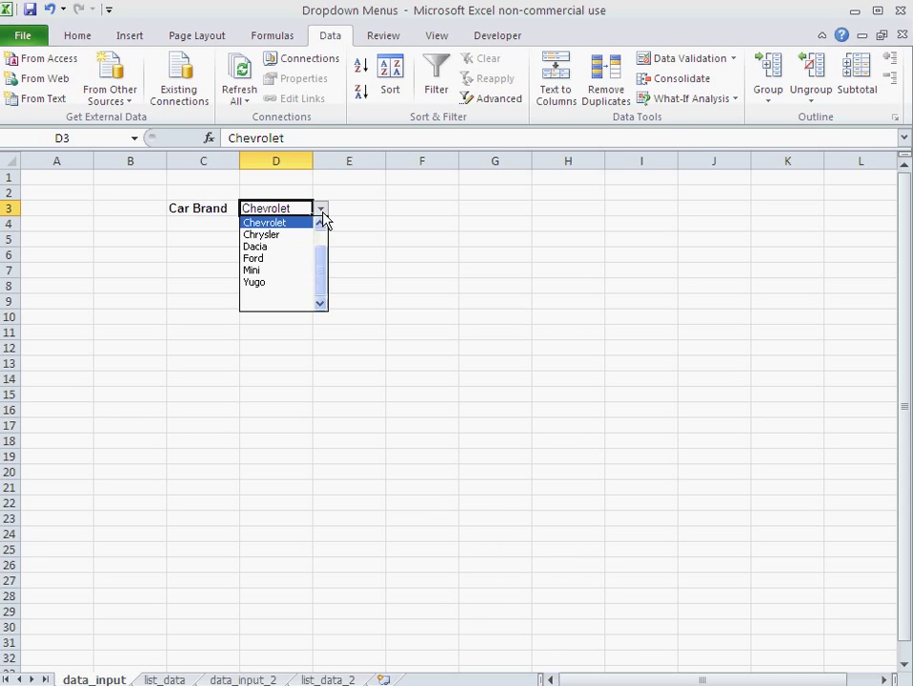
click(299, 260)
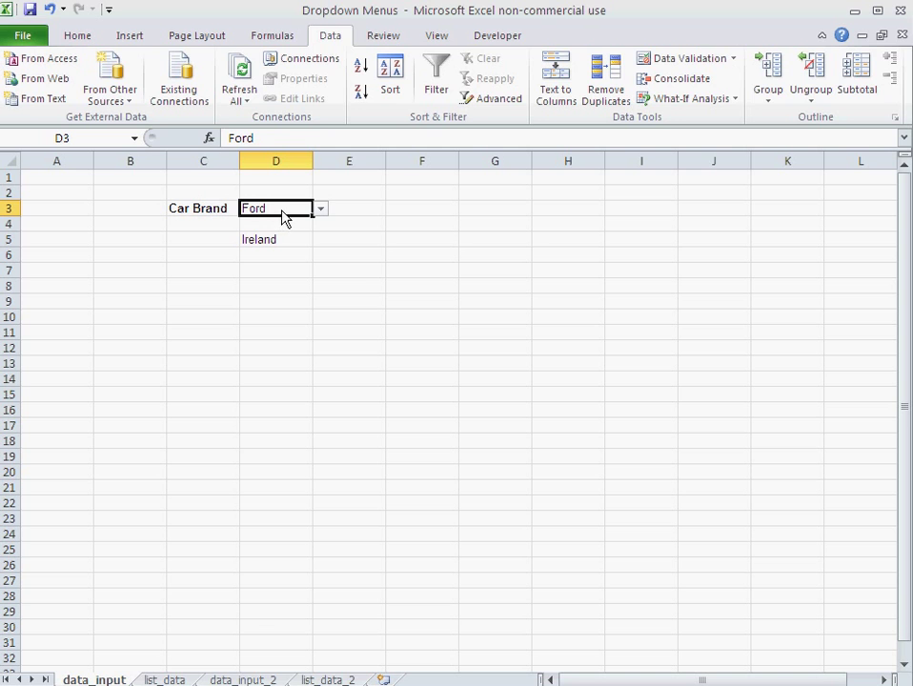
text(fdfgsdg)
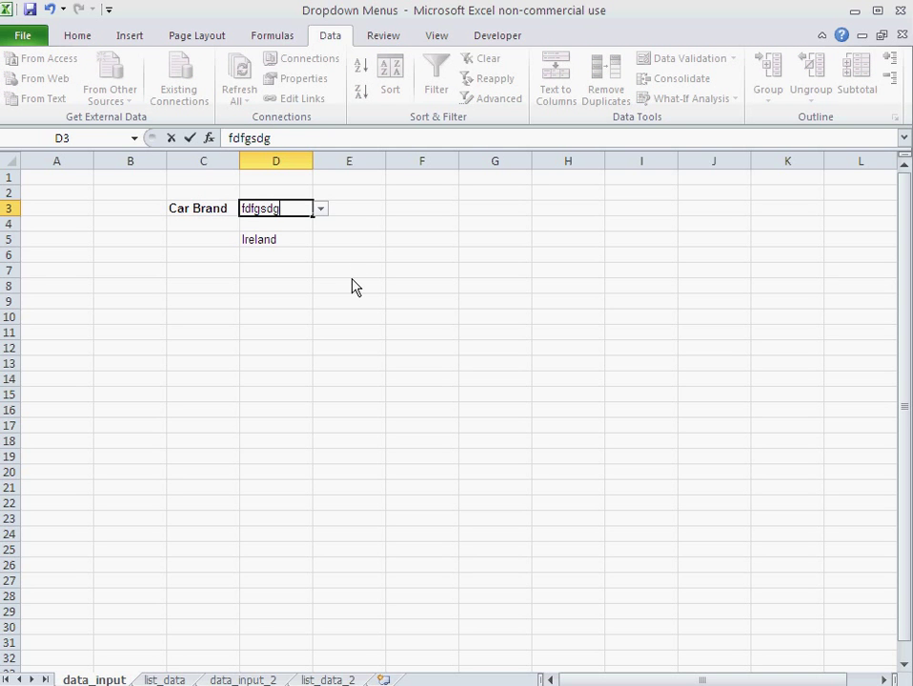
key(Return)
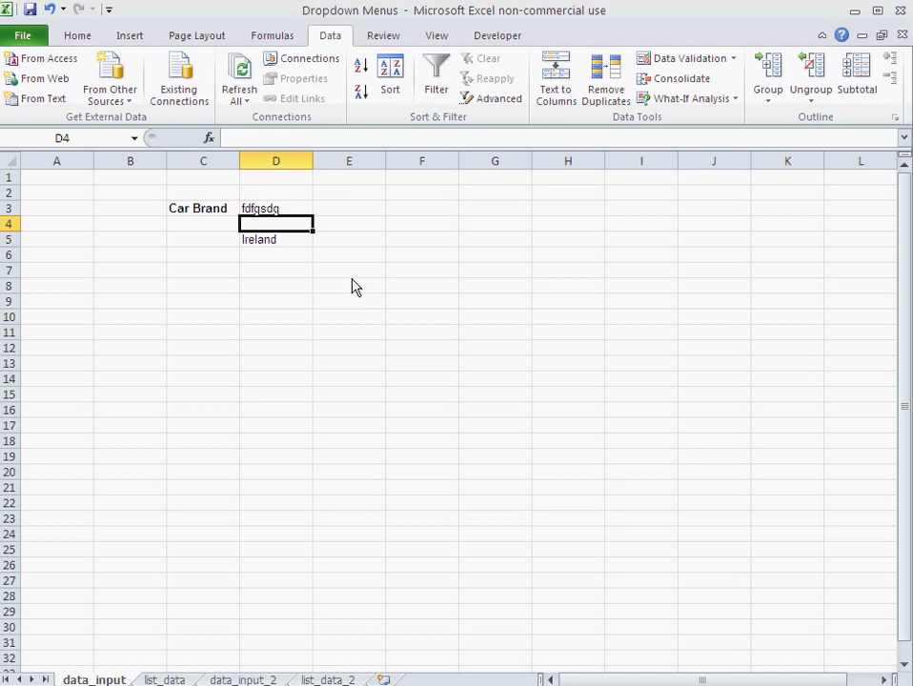
Clear all data validation settings from cell D5, which contains Ireland, to remove its dropdown
click(291, 252)
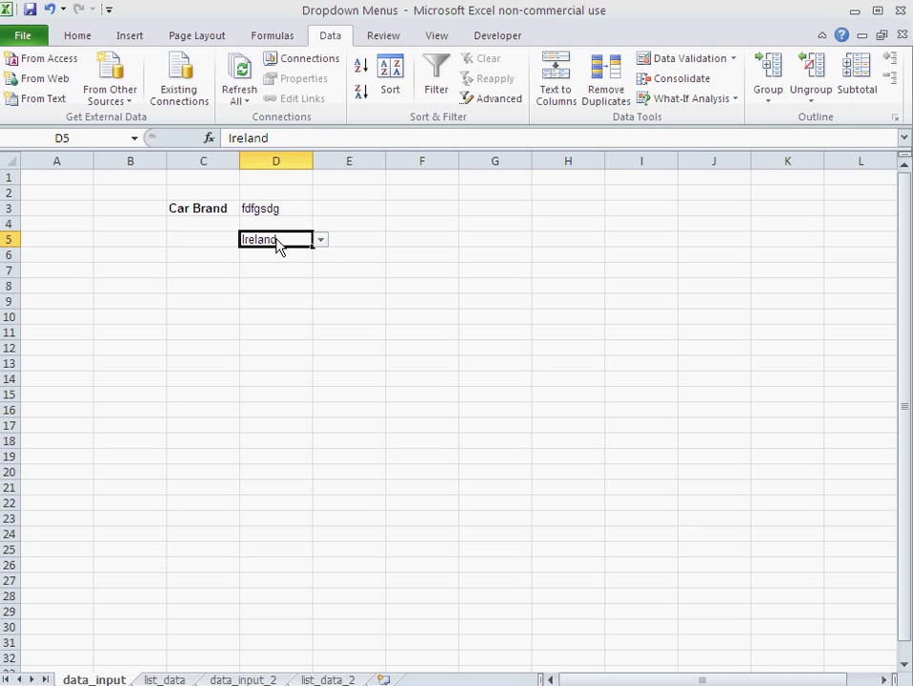
click(733, 59)
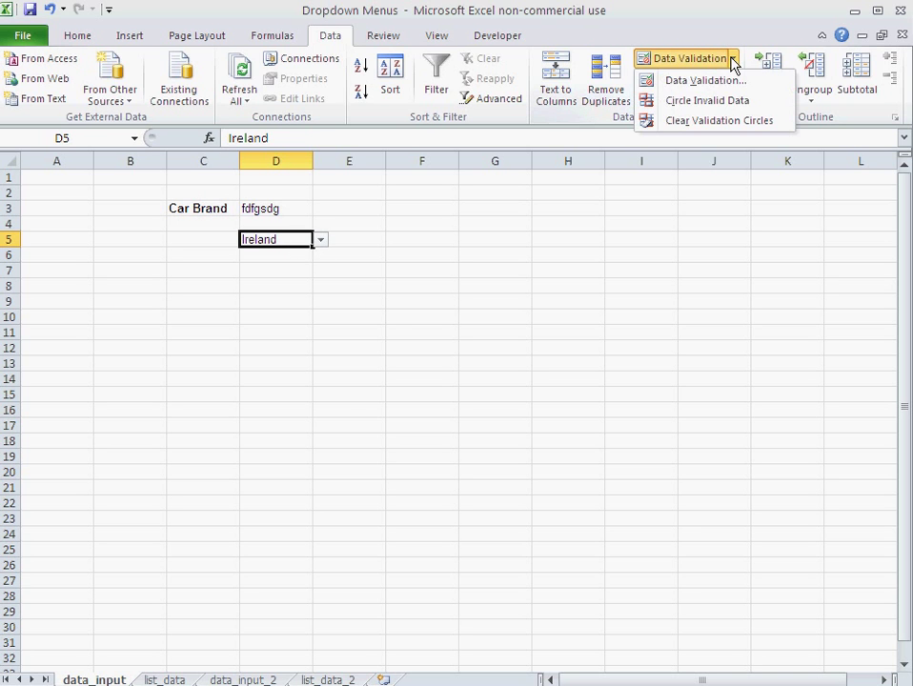
click(706, 81)
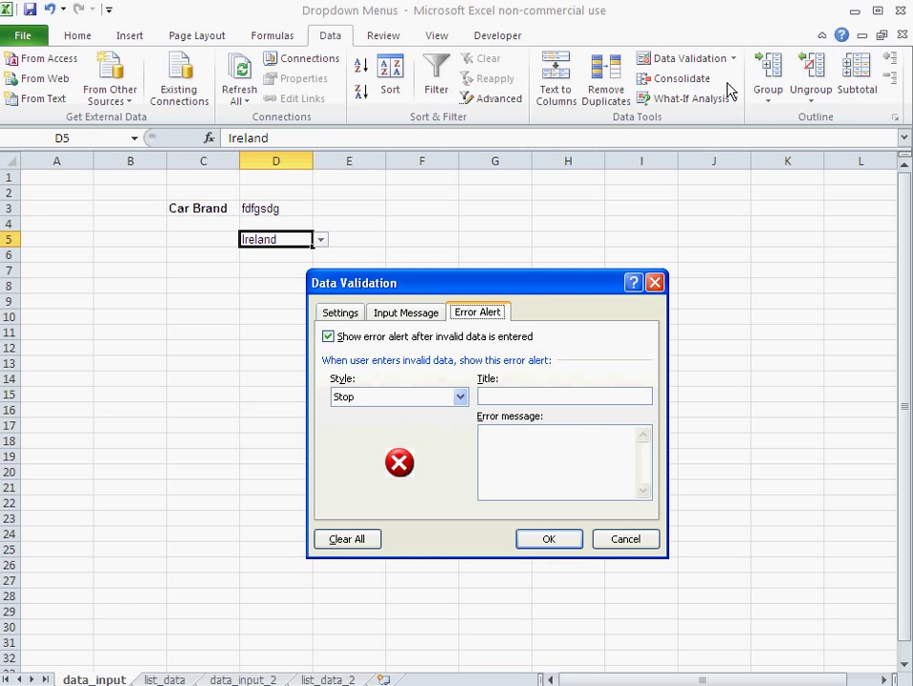
click(340, 315)
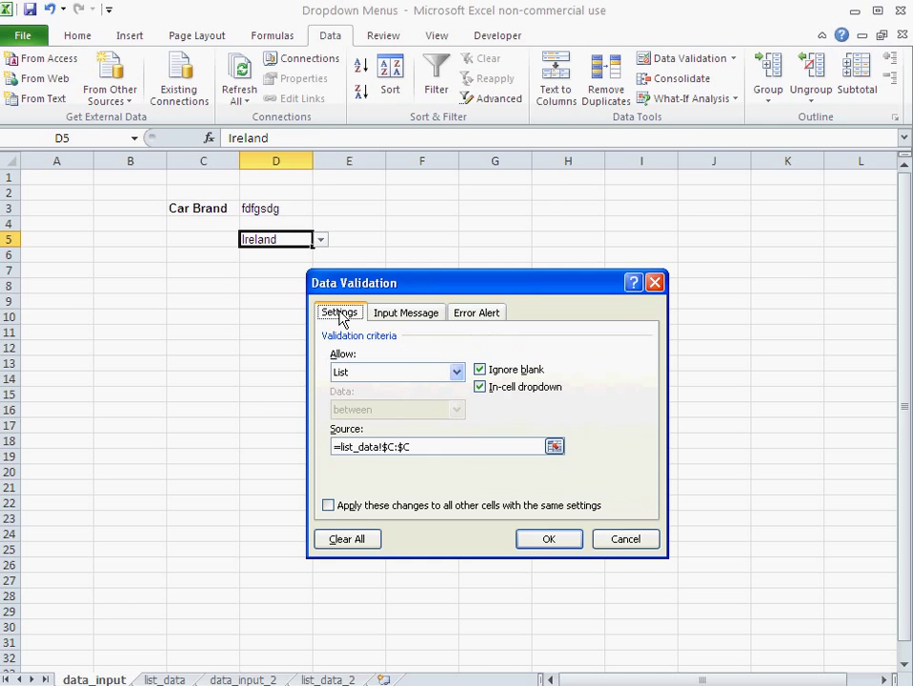
click(338, 542)
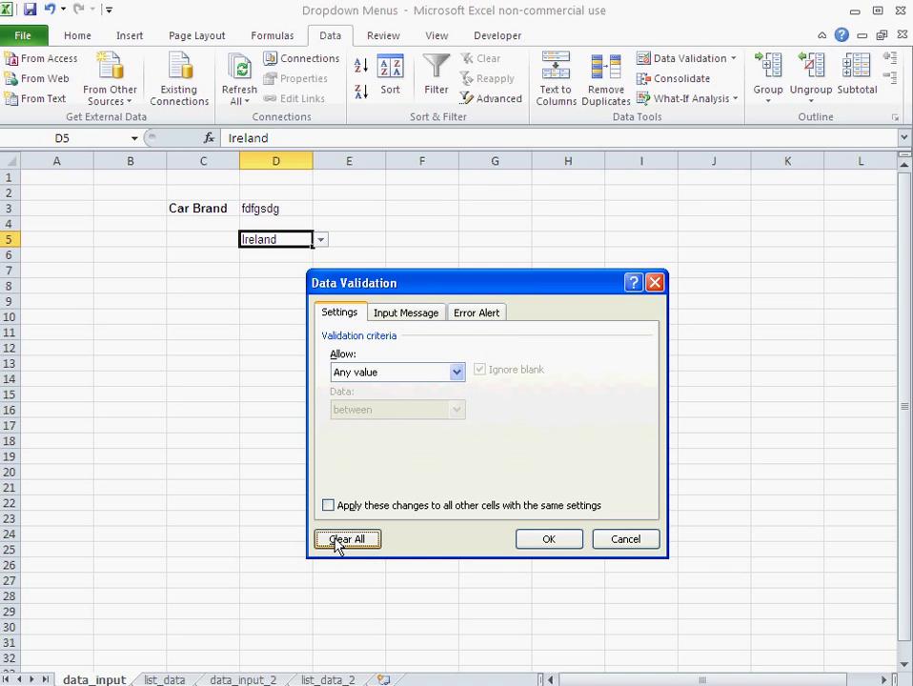
click(568, 544)
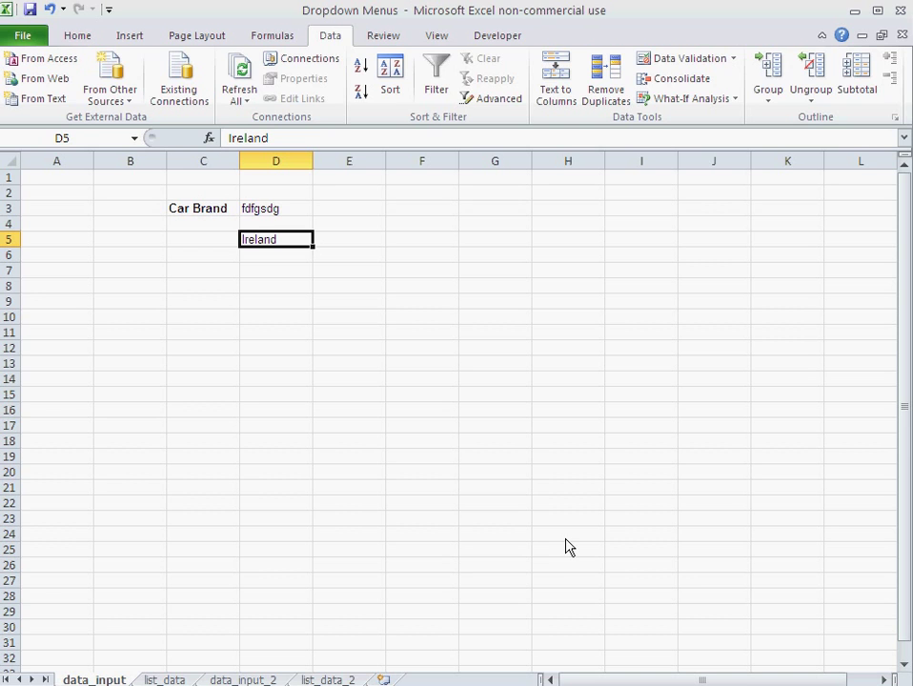